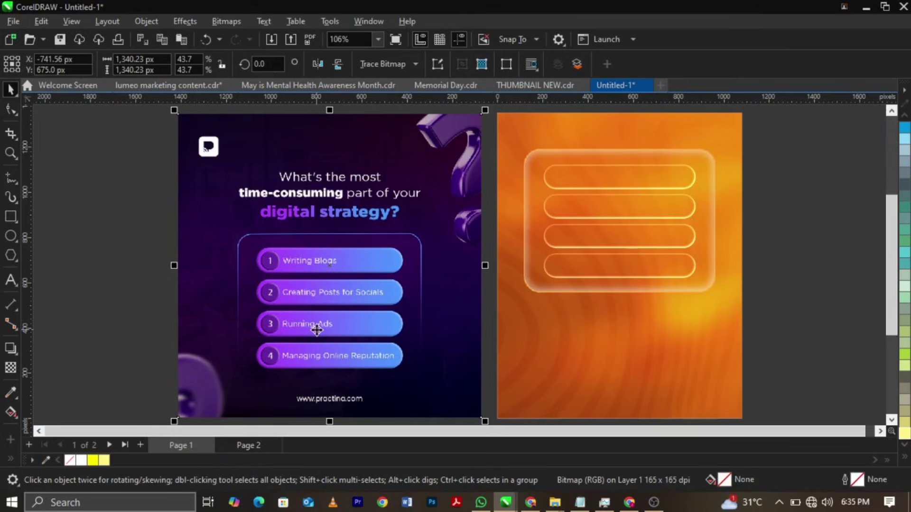
Inspect the artwork, selecting the pill outlines, glass panel image and orange background rectangle
scroll(317, 330, up, 3)
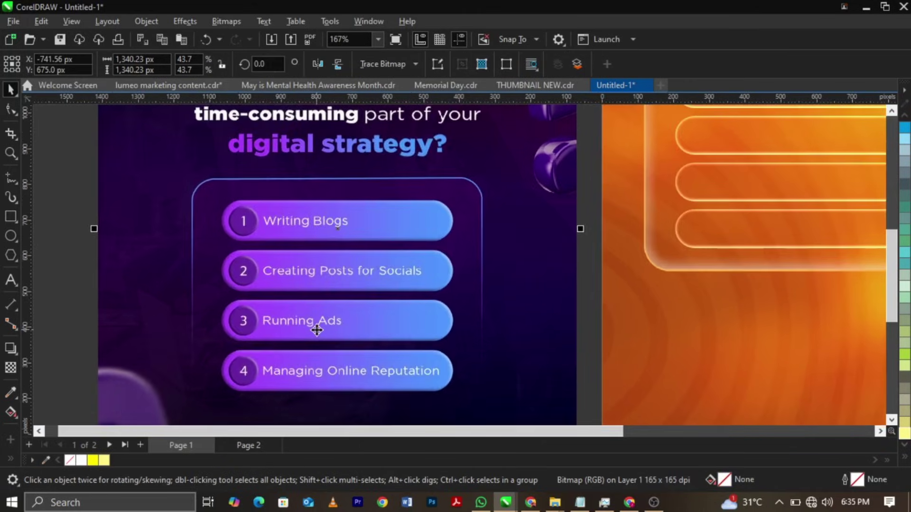
scroll(317, 331, down, 3)
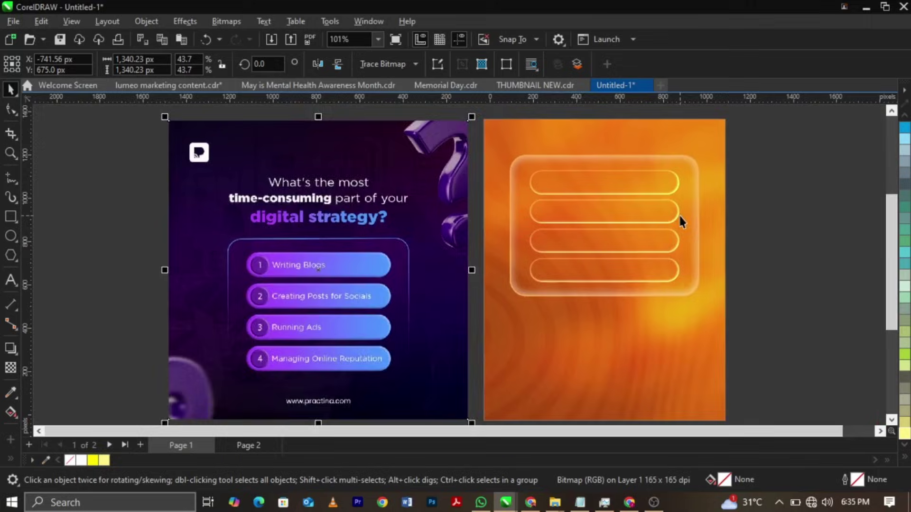
scroll(680, 219, up, 3)
scroll(679, 219, down, 2)
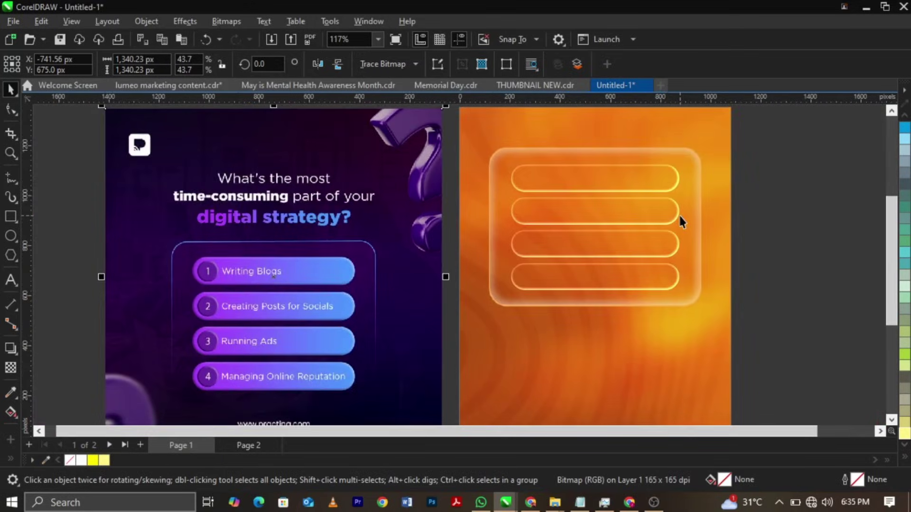
scroll(678, 214, down, 2)
scroll(791, 249, up, 1)
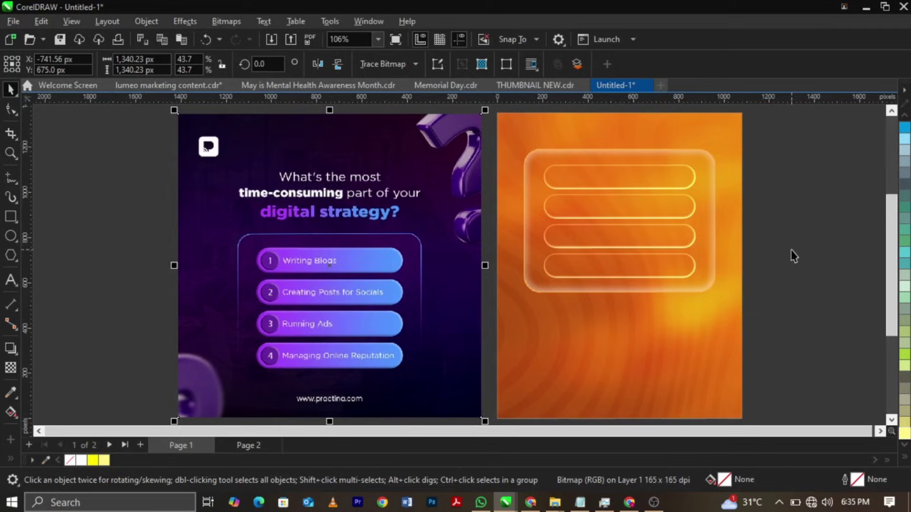
click(791, 249)
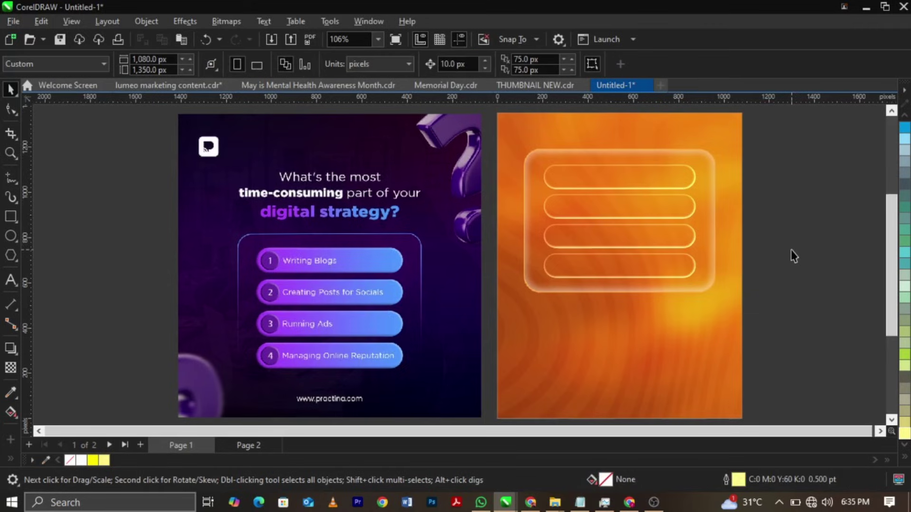
click(696, 243)
click(705, 241)
scroll(705, 240, up, 3)
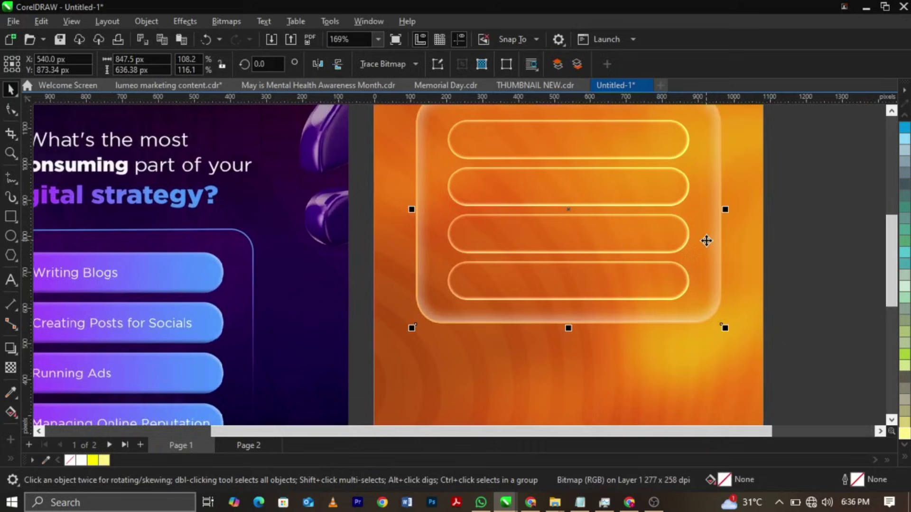
scroll(706, 240, down, 1)
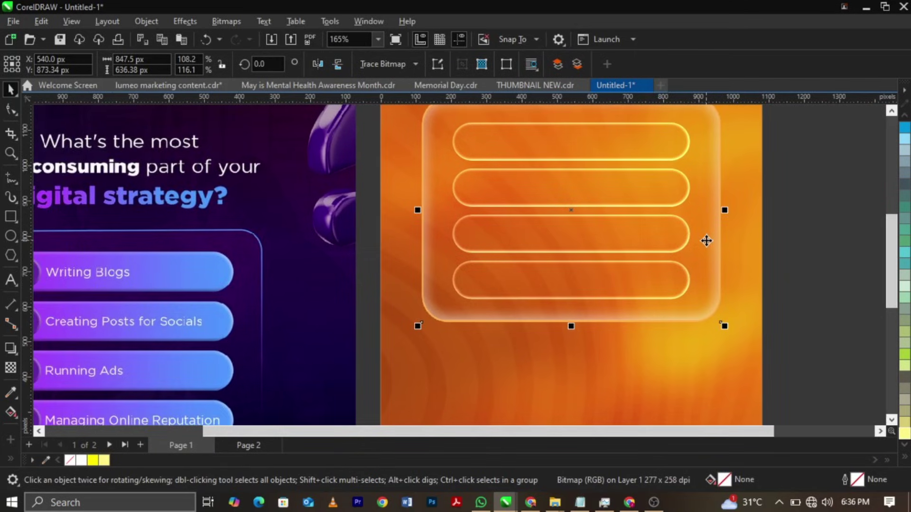
click(739, 236)
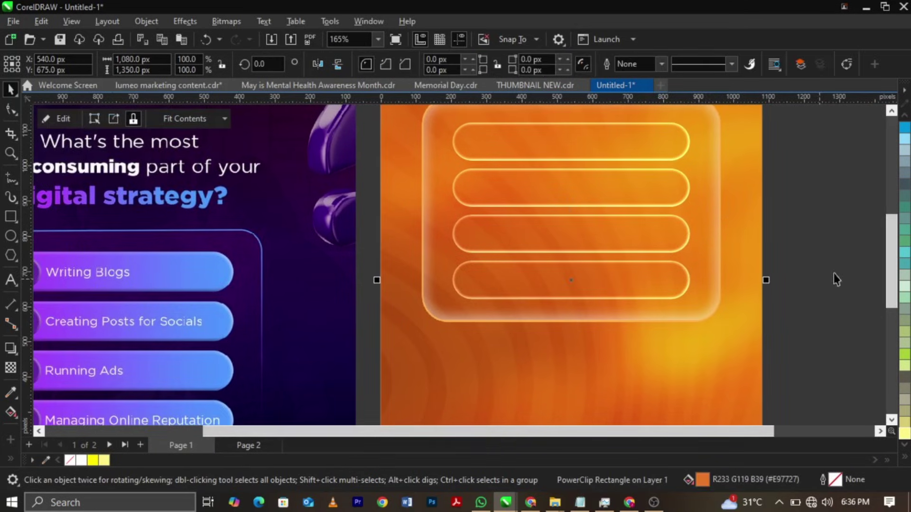
Try turquoise and sea green background fills and shift the PowerClipped image to the right
click(904, 252)
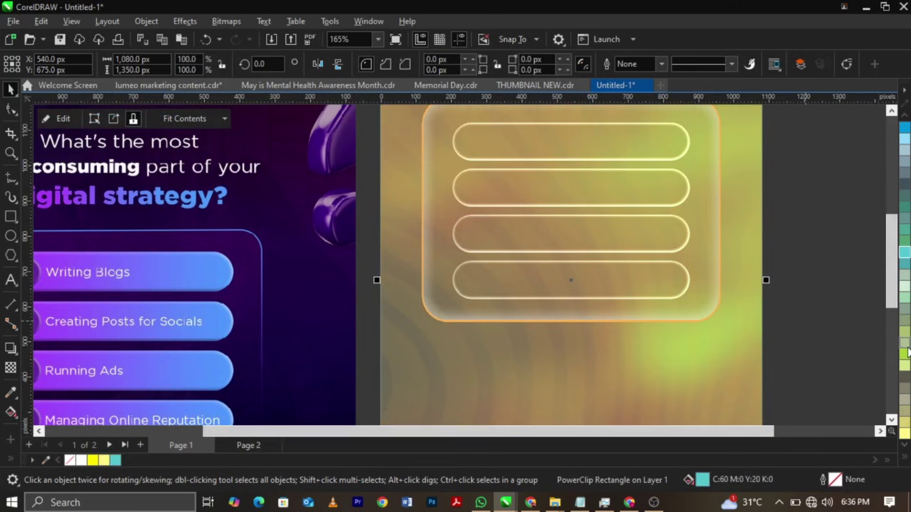
click(904, 266)
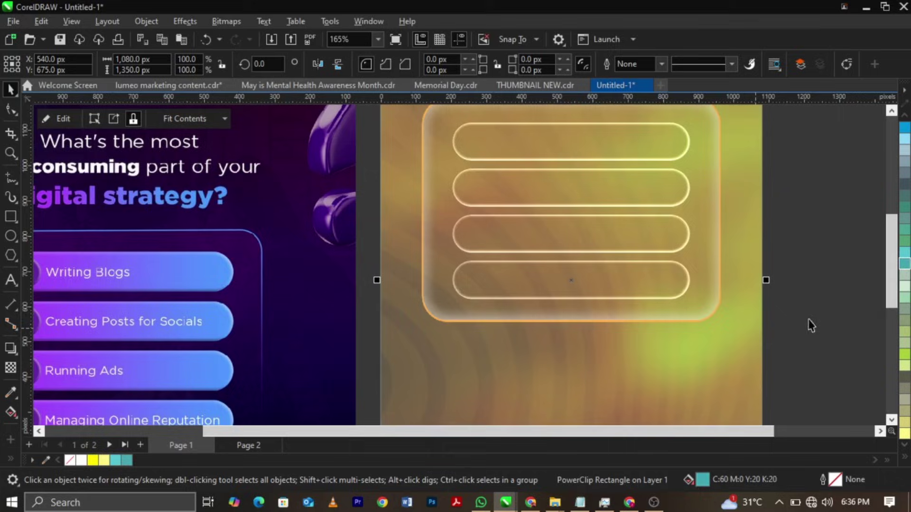
double_click(476, 373)
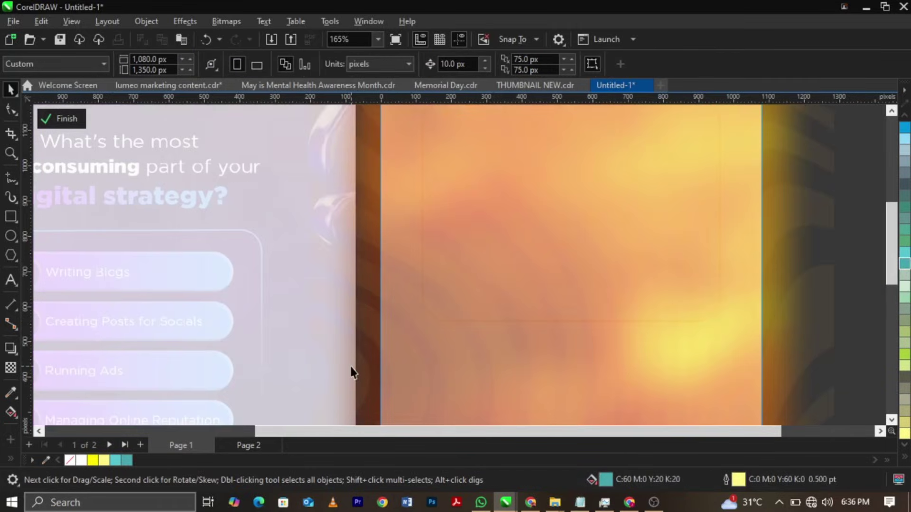
drag(364, 361, 832, 346)
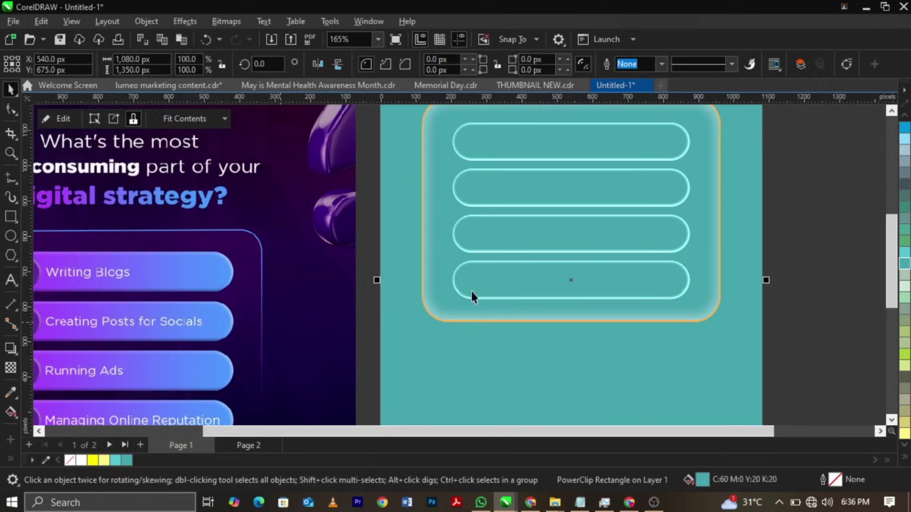
click(806, 291)
Try grey-green on the glass panel, then undo back to the orange fill and zoom to the page
click(719, 299)
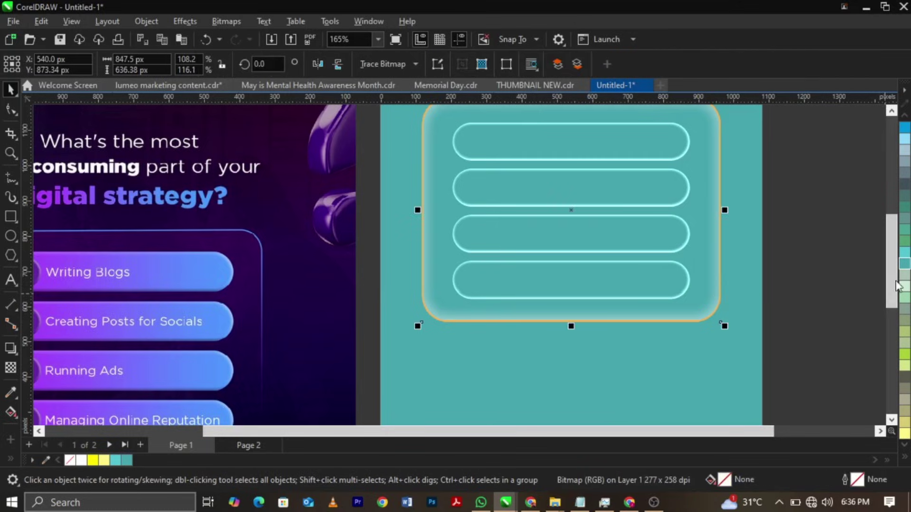
click(904, 185)
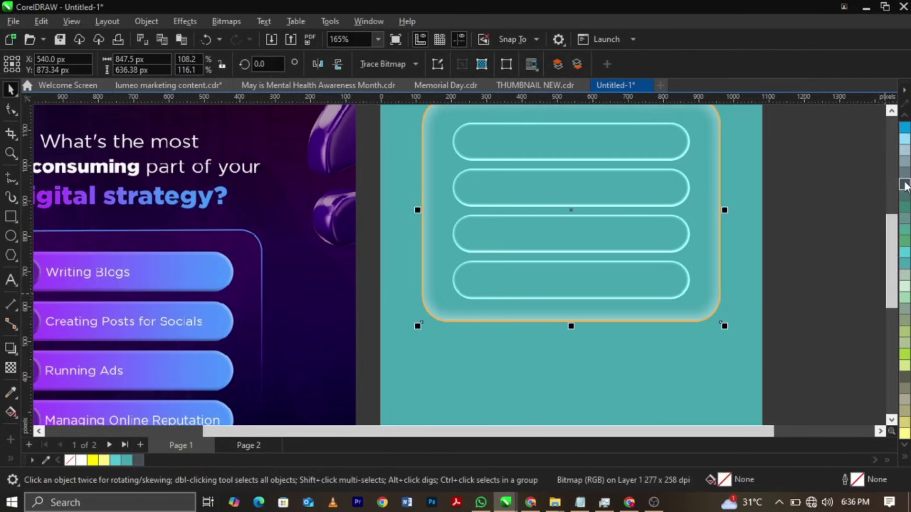
click(836, 223)
key(ctrl+z)
key(ctrl+z)
key(ctrl+z)
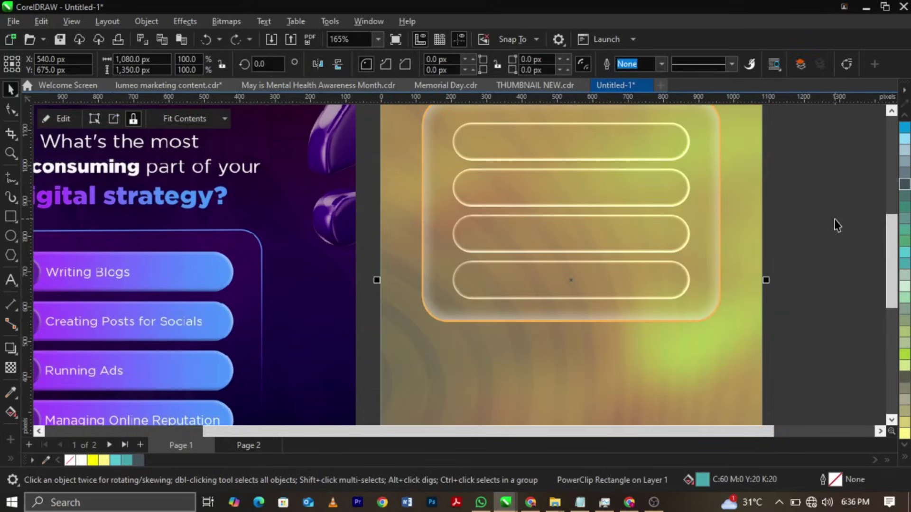
key(ctrl+z)
click(836, 225)
key(F4)
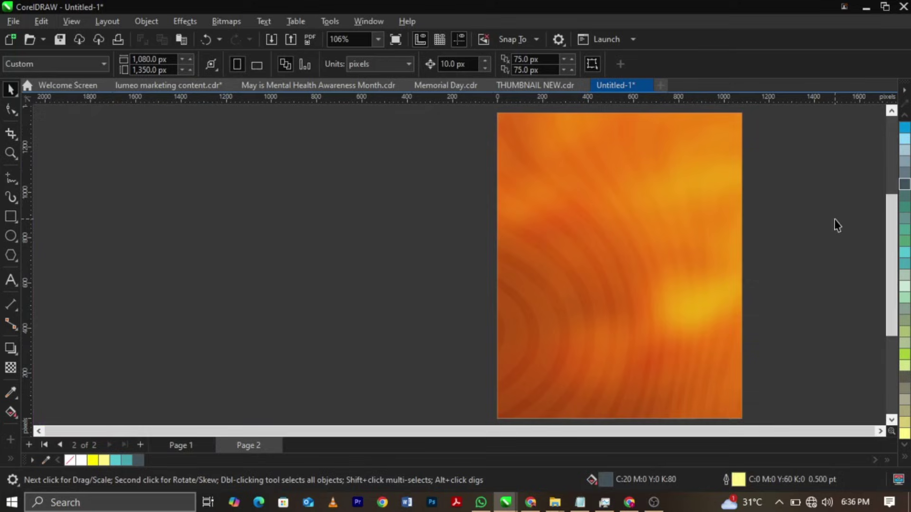
Draw a rectangle in the upper middle of page 2 and select it alone
key(shift+F4)
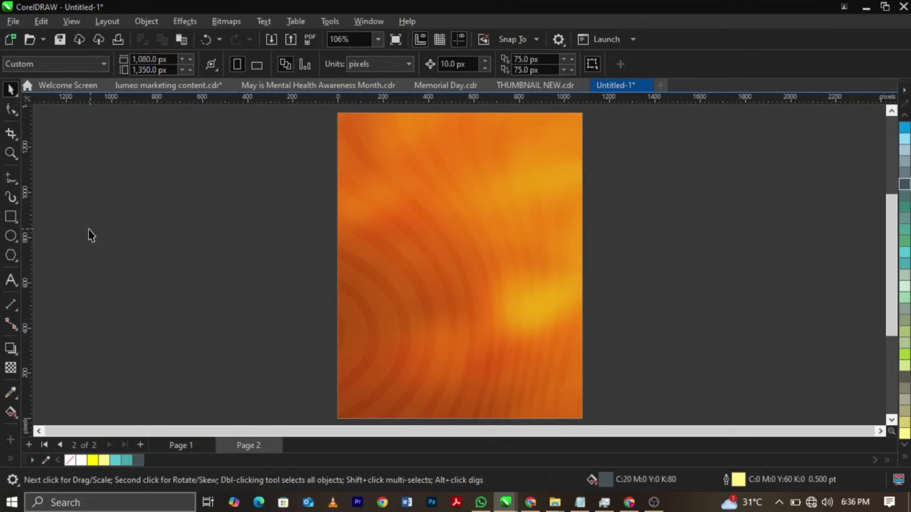
click(11, 218)
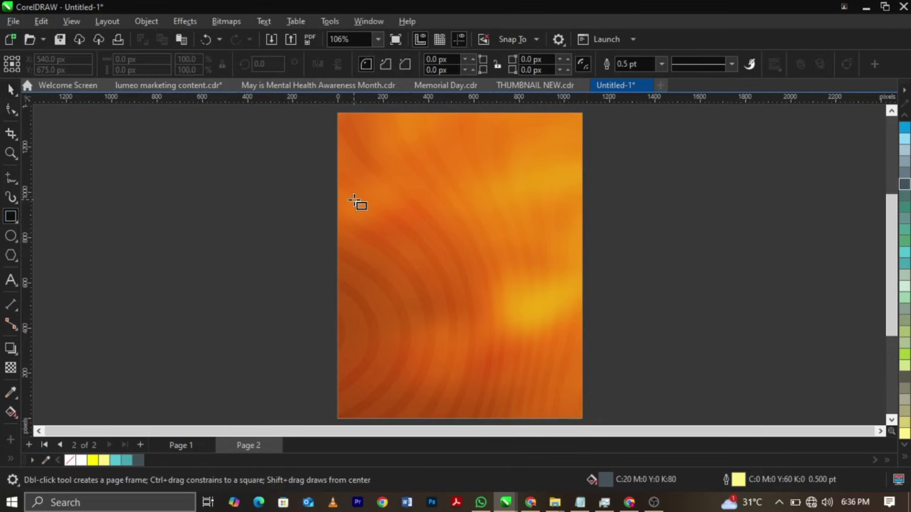
drag(373, 181, 551, 323)
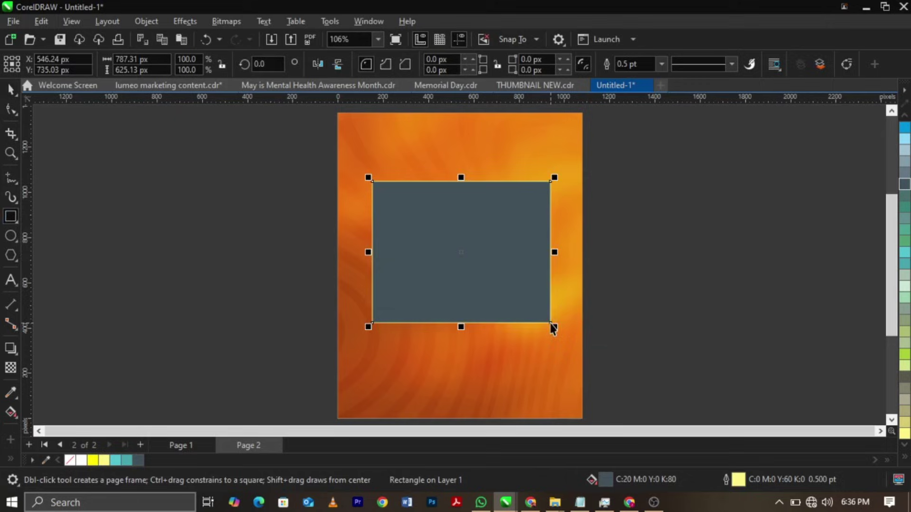
key(space)
key(ctrl+a)
click(612, 345)
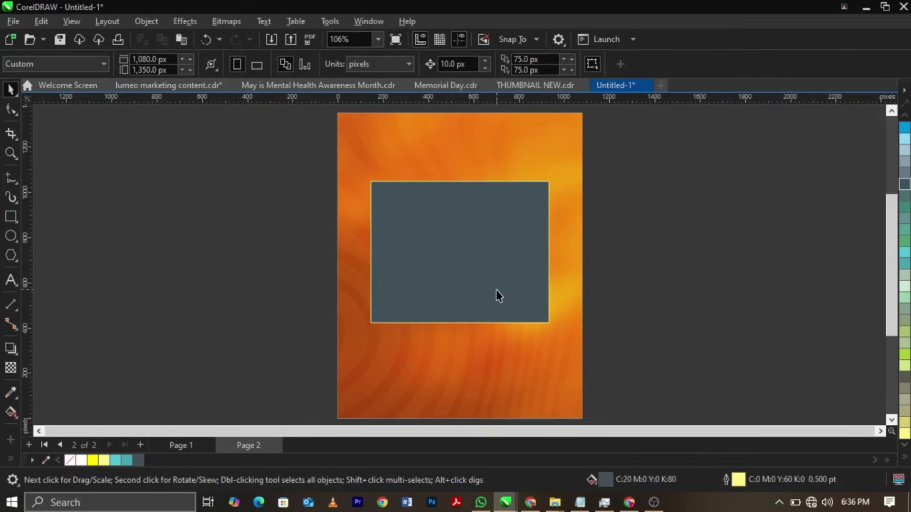
click(498, 297)
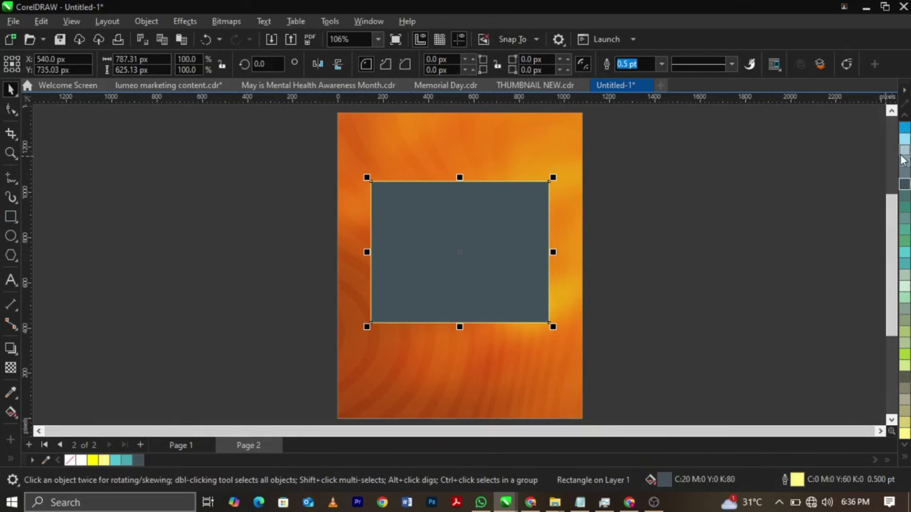
Remove the rectangle's fill and give it a light yellow hairline outline
scroll(904, 160, up, 3)
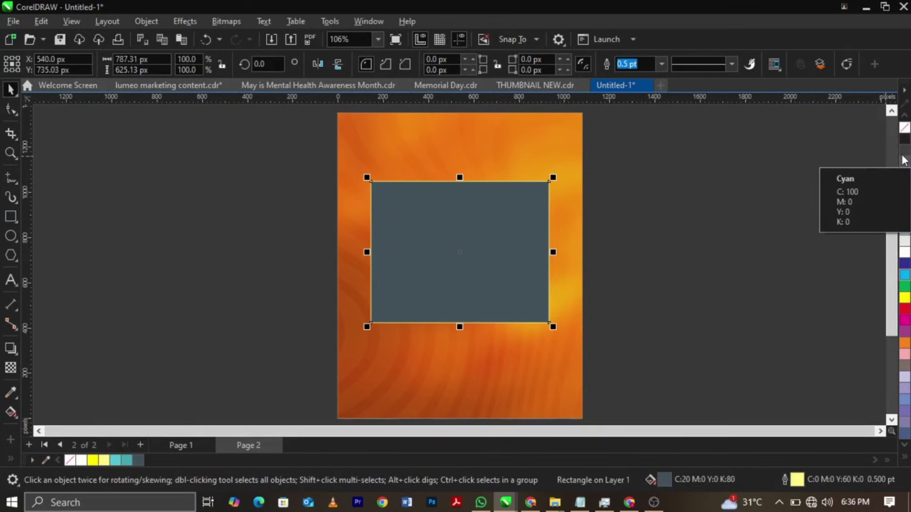
click(904, 127)
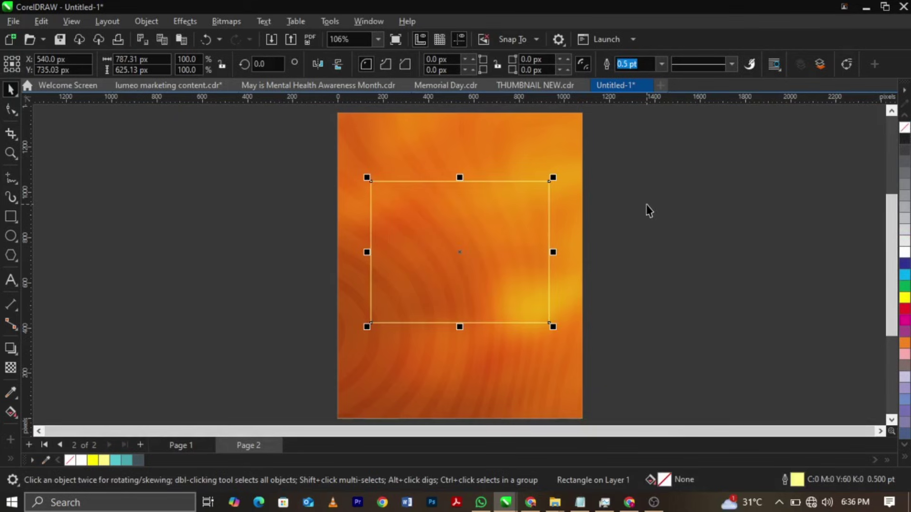
right_click(902, 131)
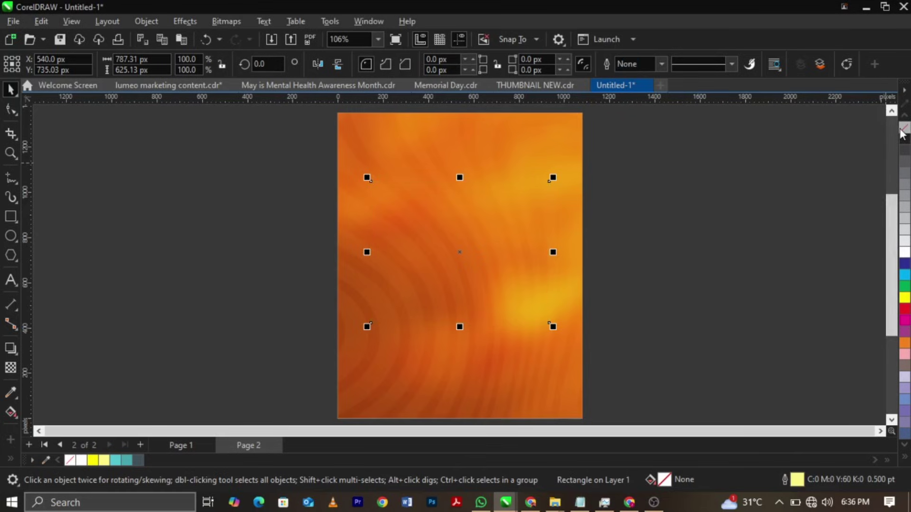
right_click(905, 255)
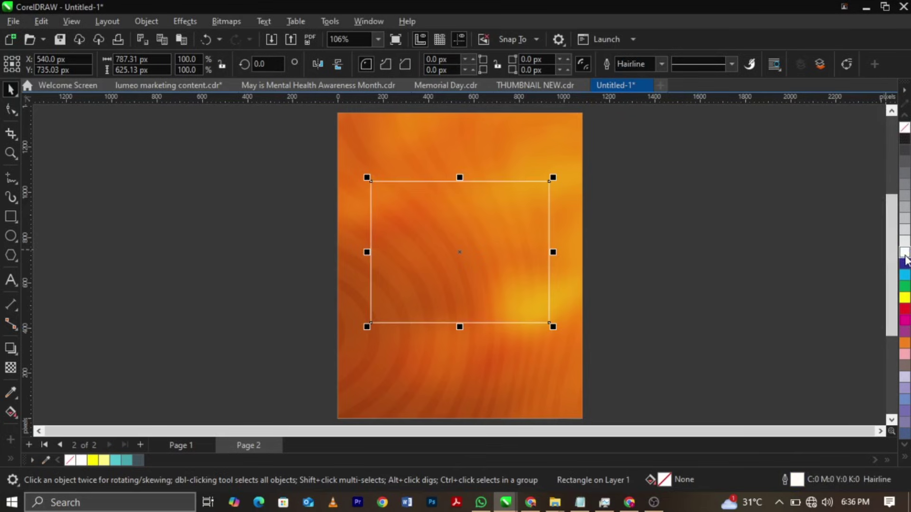
right_click(904, 298)
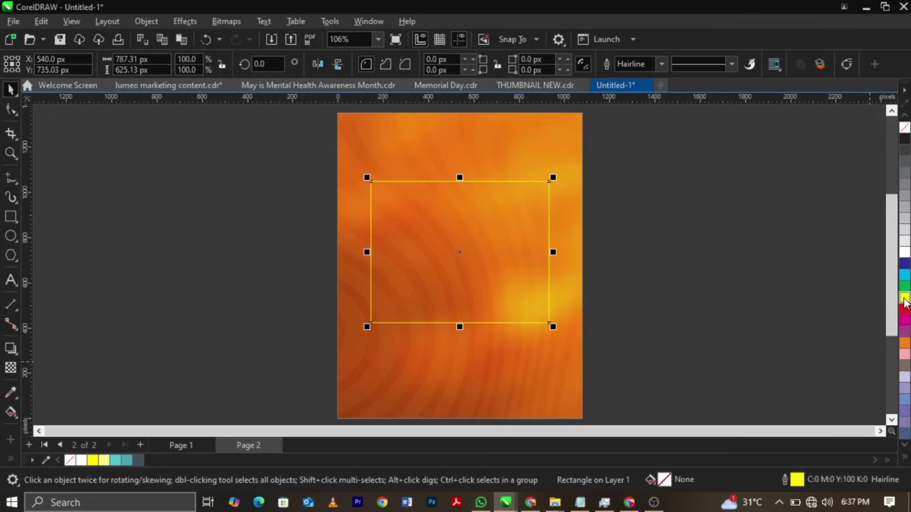
click(904, 457)
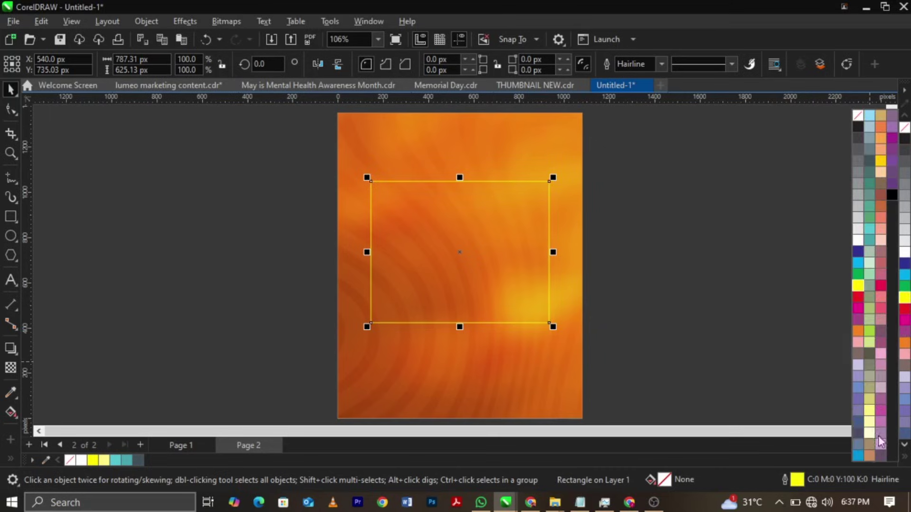
right_click(866, 412)
click(724, 354)
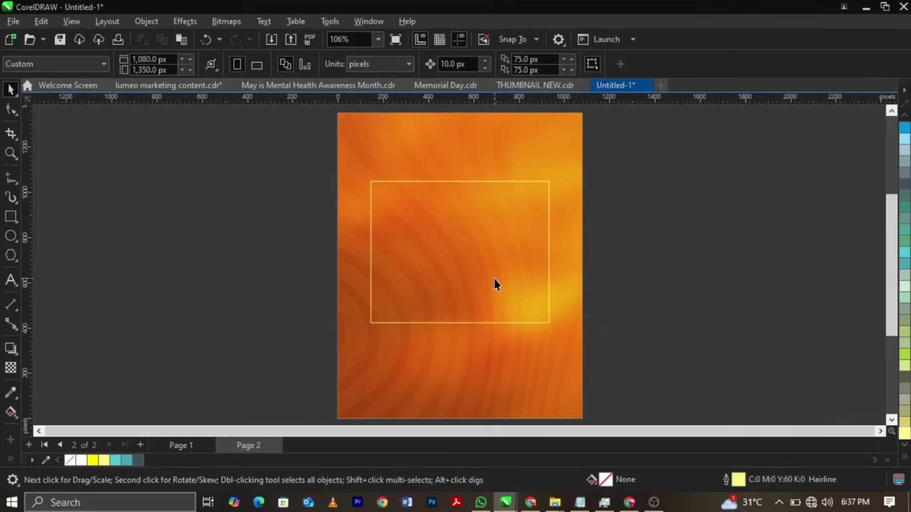
Round all four rectangle corners to a 52.17 px radius with the Shape tool
scroll(494, 283, up, 2)
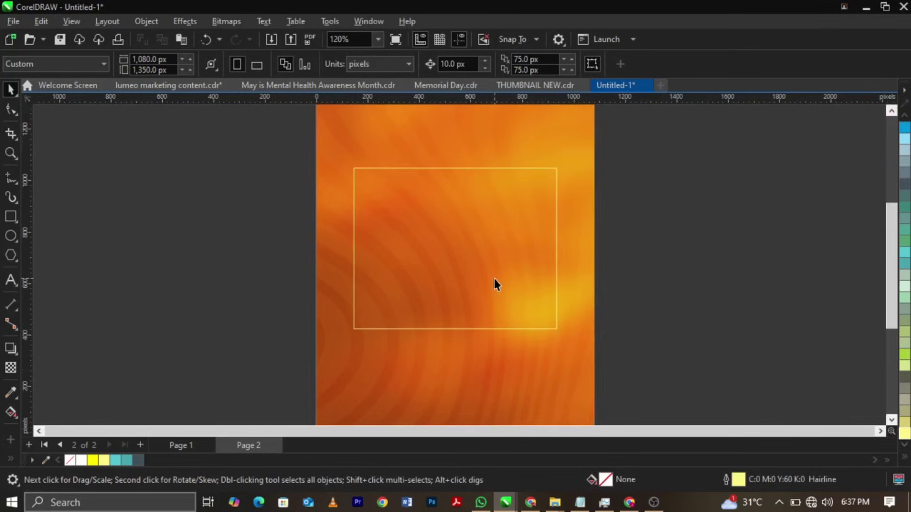
click(12, 108)
click(381, 209)
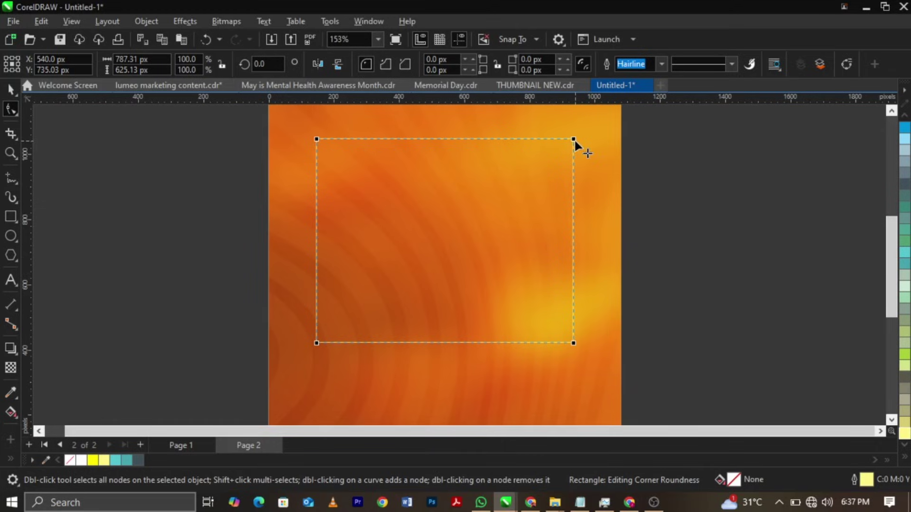
drag(575, 142, 573, 156)
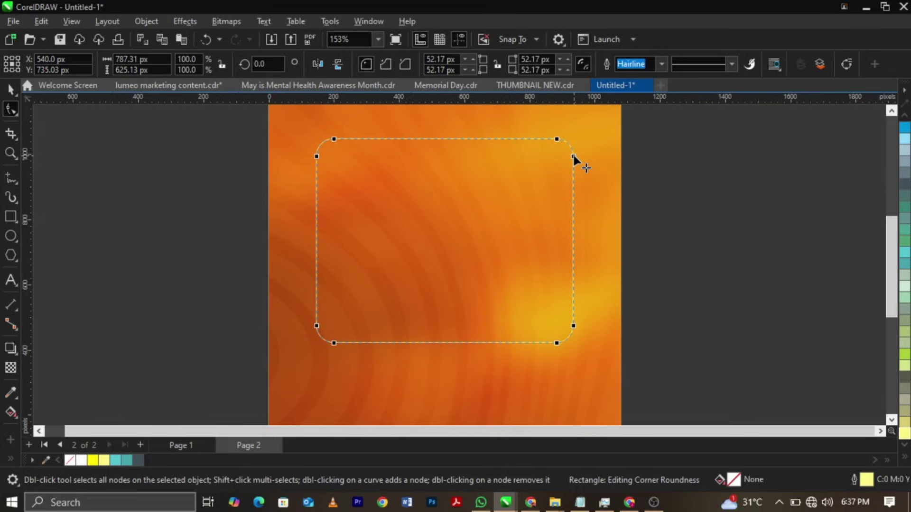
key(space)
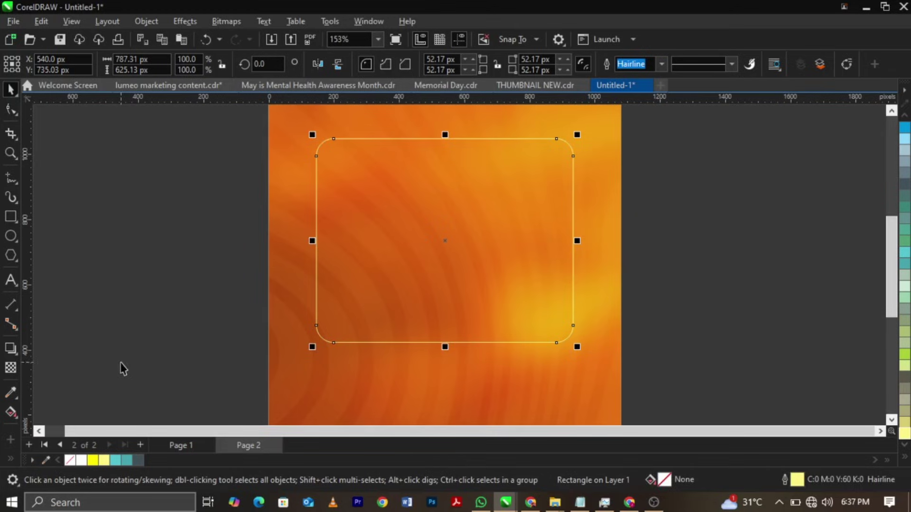
Apply the Inner Glow shadow preset to the rectangle and remove its outline
click(16, 349)
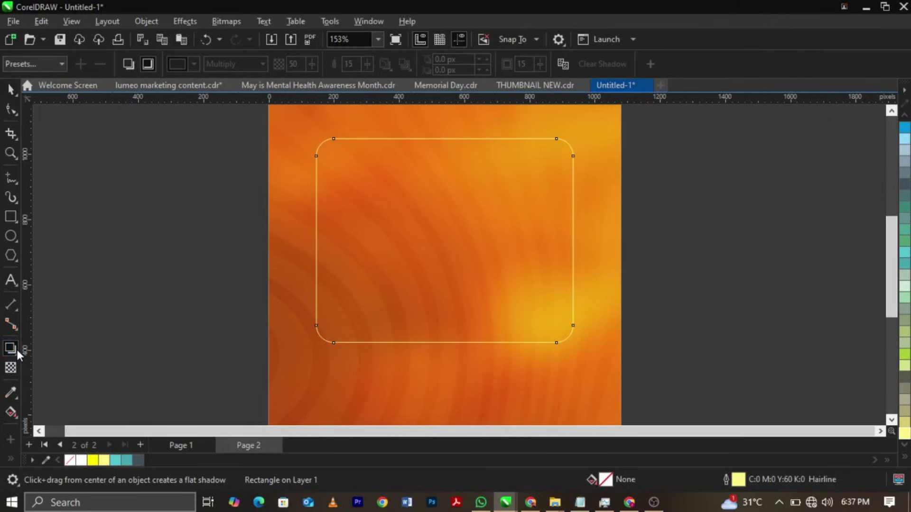
click(36, 66)
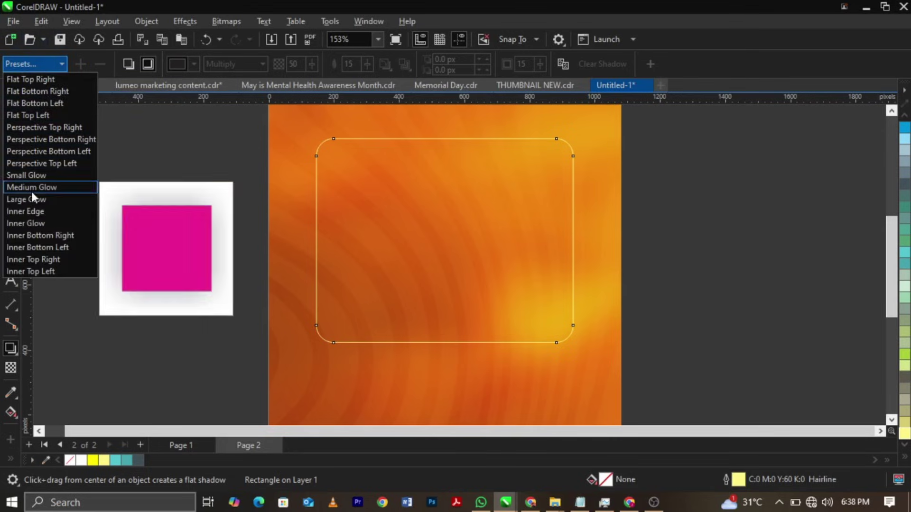
click(42, 227)
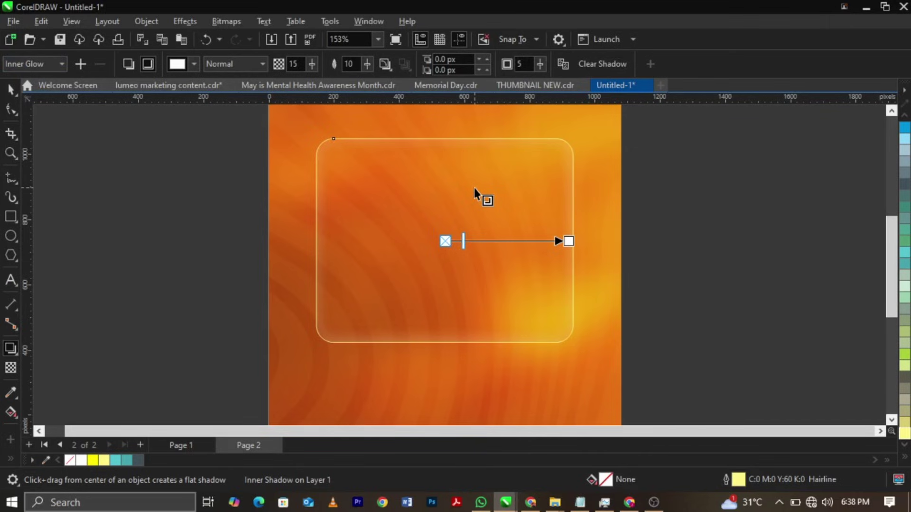
right_click(70, 460)
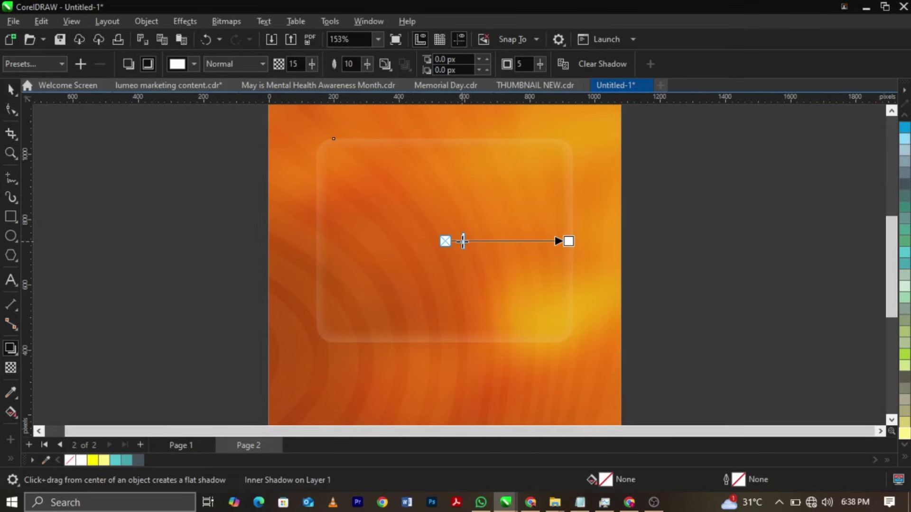
Raise the panel's inner glow opacity from 26 to 67, then deselect
drag(463, 241, 550, 241)
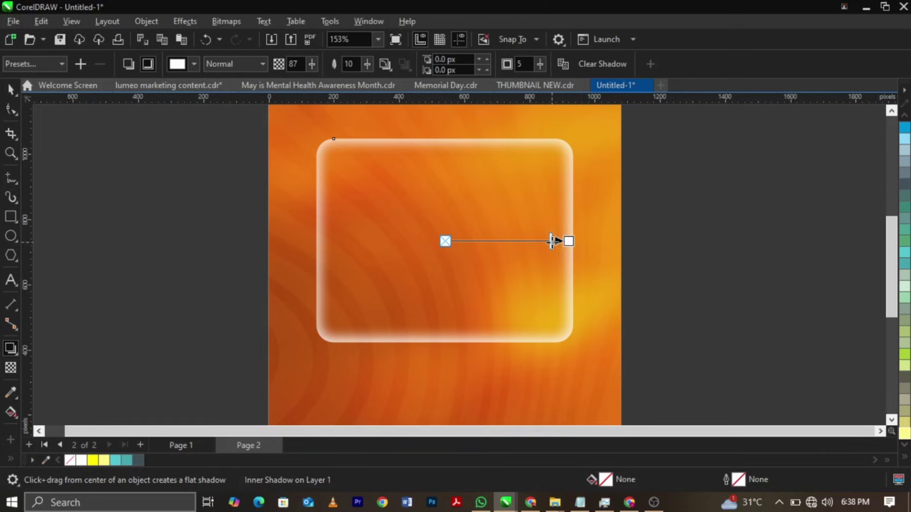
drag(551, 241, 526, 245)
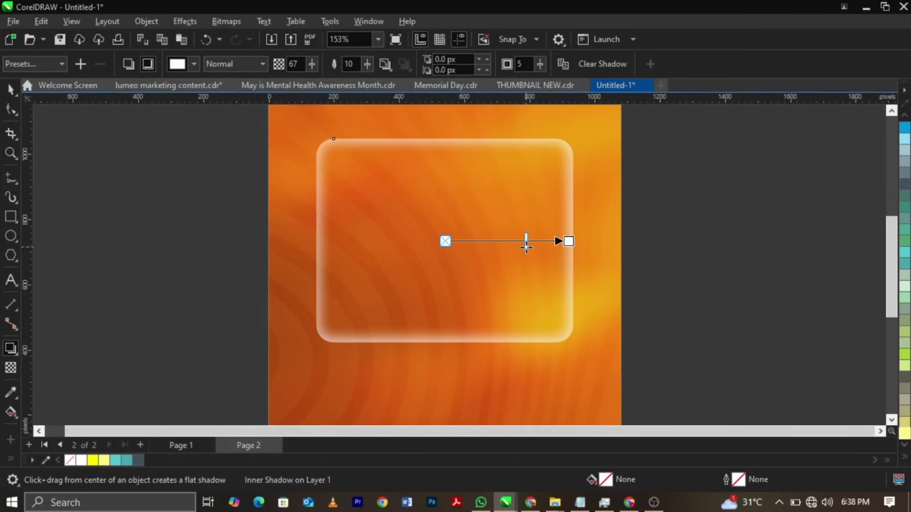
click(694, 246)
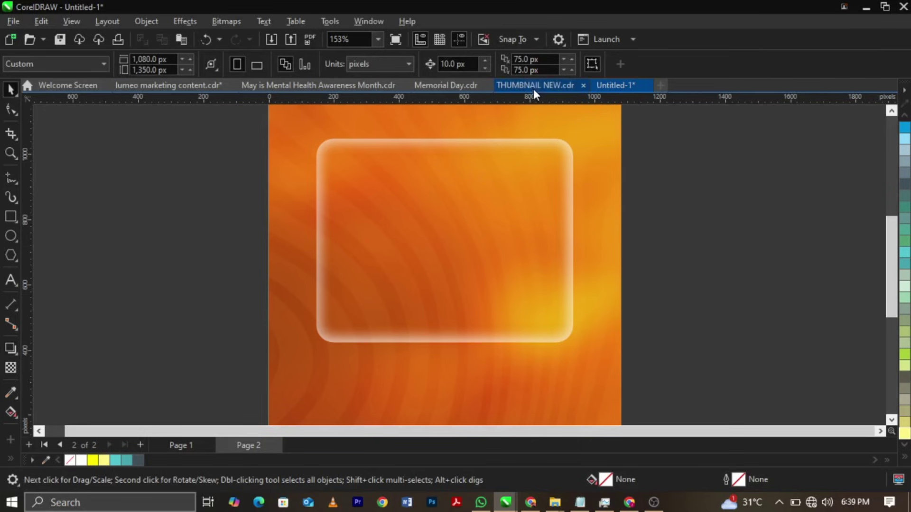
Copy the glow flare from THUMBNAIL NEW.cdr into Untitled-1 and stretch it onto the panel's left edge
click(533, 87)
click(684, 257)
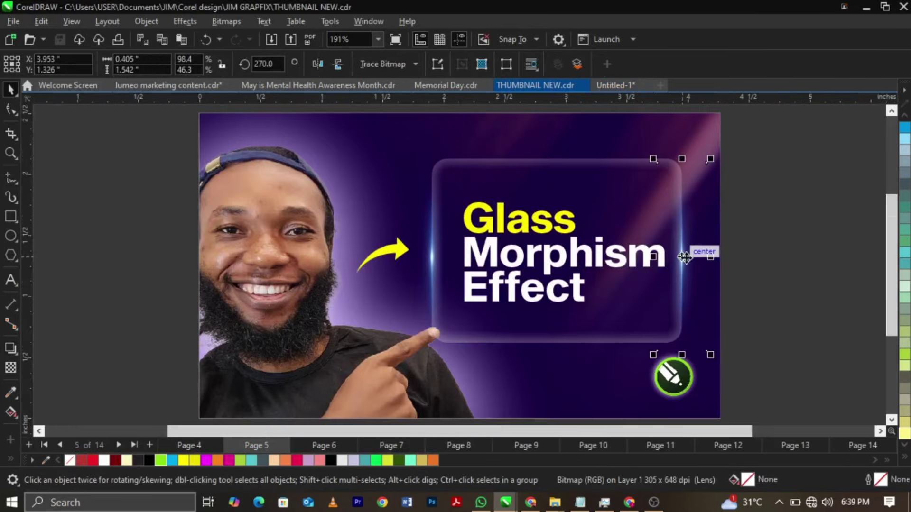
click(612, 88)
key(ctrl+v)
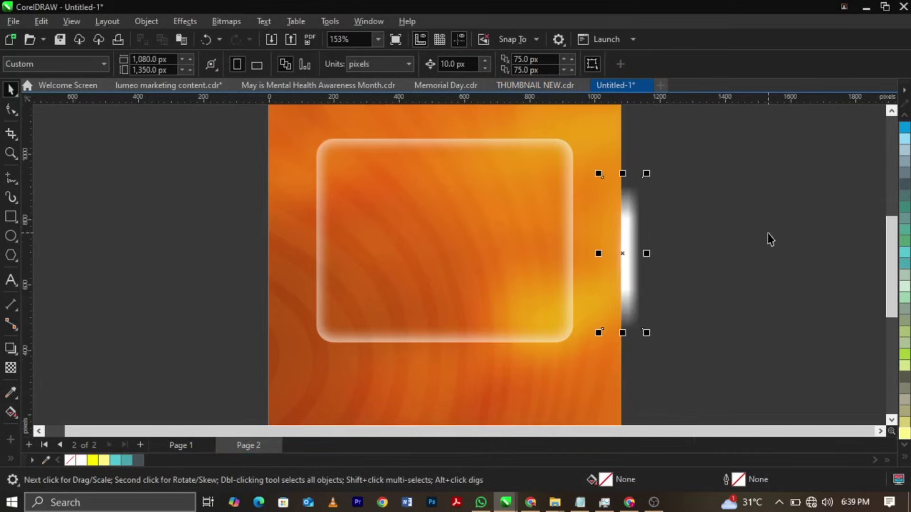
drag(633, 233, 390, 260)
scroll(318, 220, up, 1)
scroll(317, 254, up, 1)
key(z)
right_click(390, 261)
key(space)
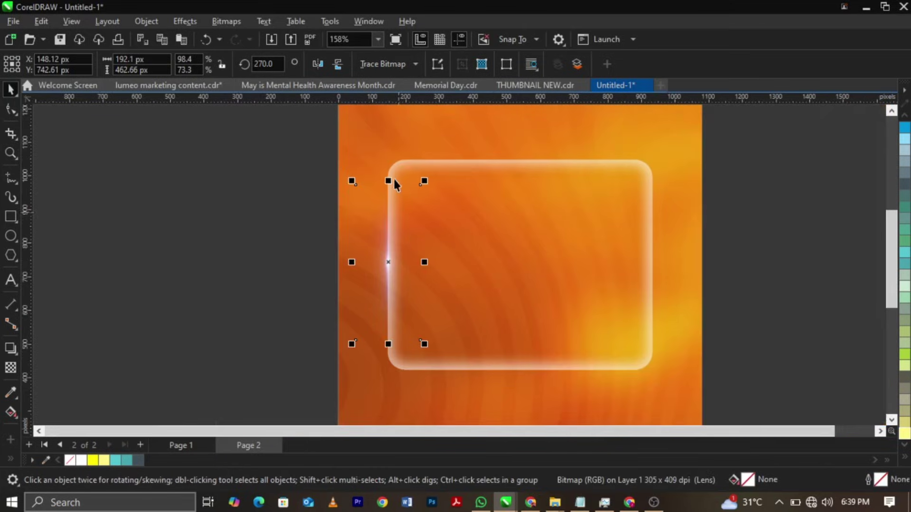
drag(388, 181, 615, 326)
Place a duplicate of the glow flare on the panel's right edge
click(777, 256)
key(z)
right_click(769, 256)
key(space)
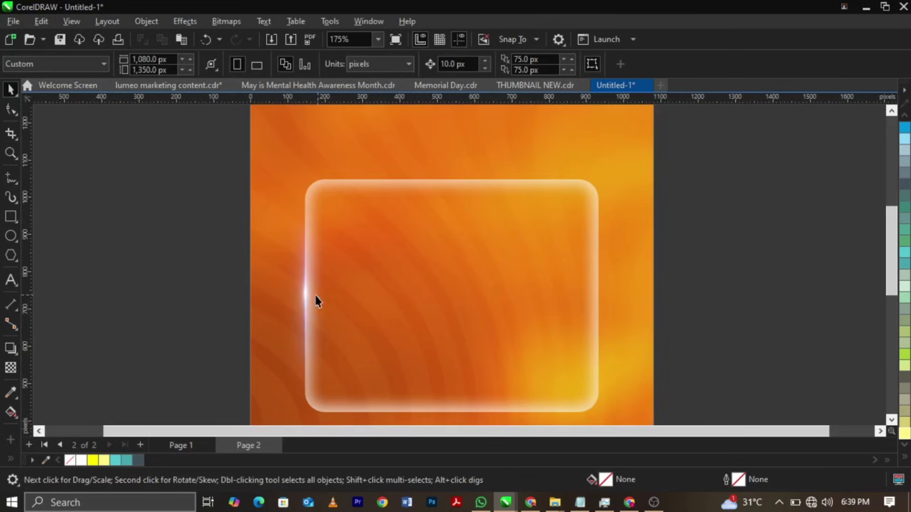
click(306, 293)
drag(307, 294, 602, 308)
click(640, 300)
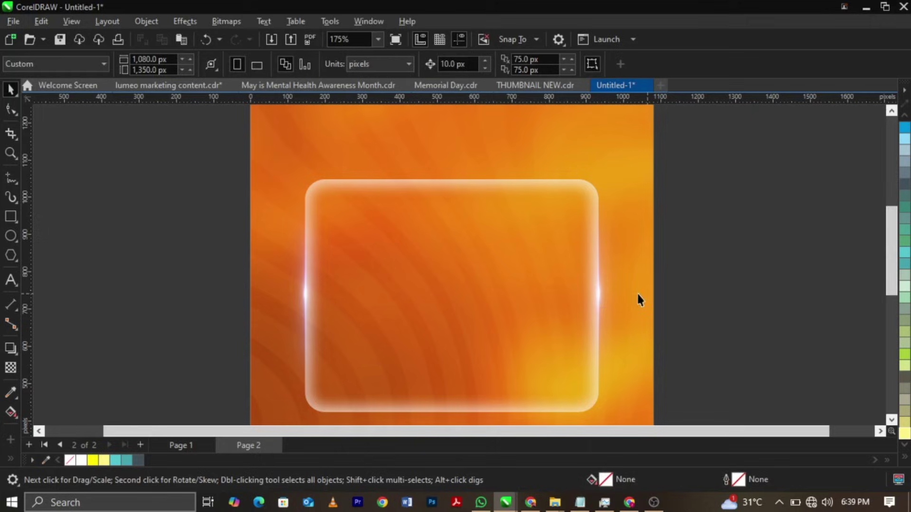
click(421, 245)
click(155, 226)
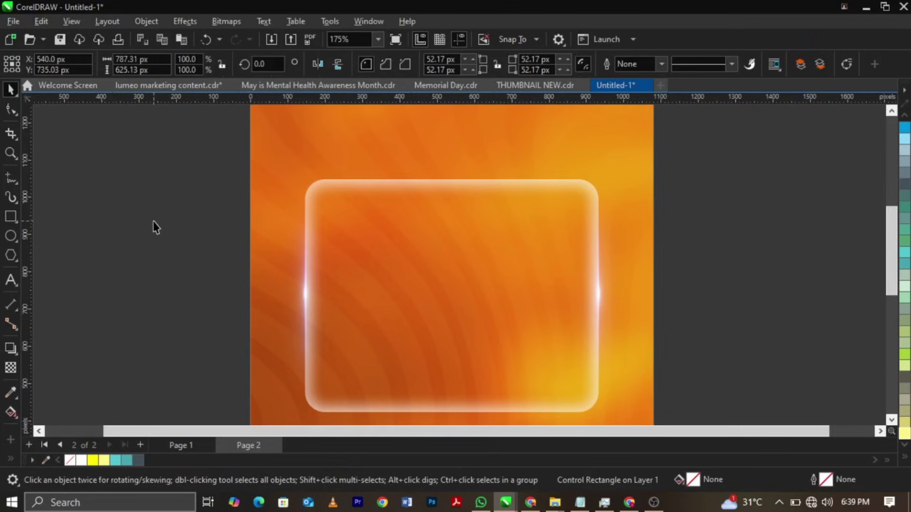
Squash a copy of the panel into a thin strip at about 70% width near the panel top
click(417, 260)
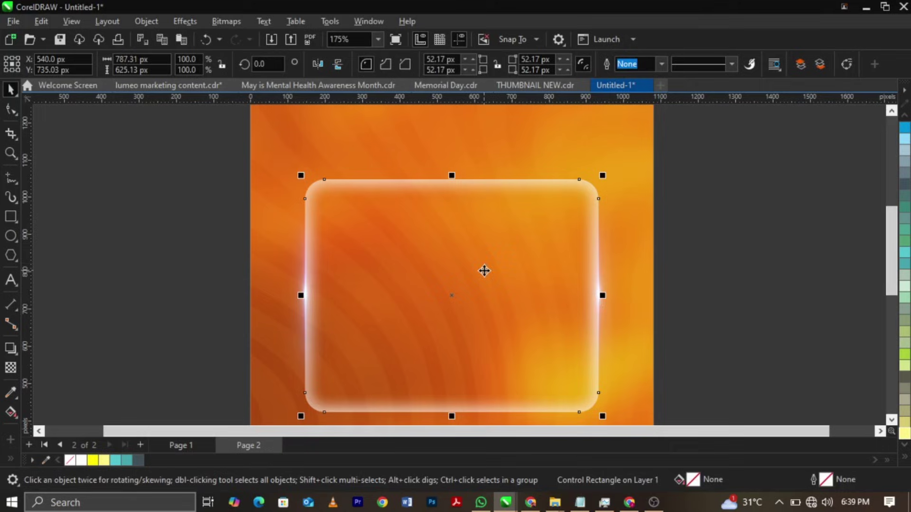
scroll(890, 246, down, 2)
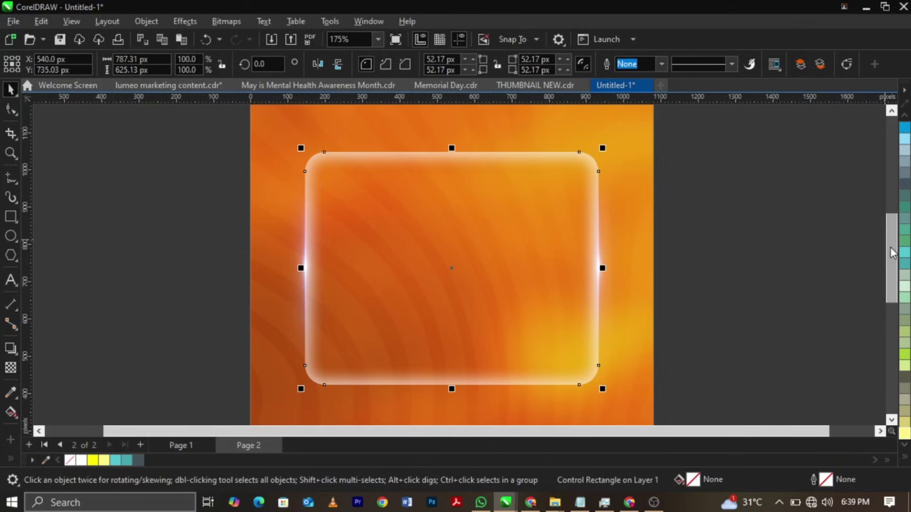
click(746, 258)
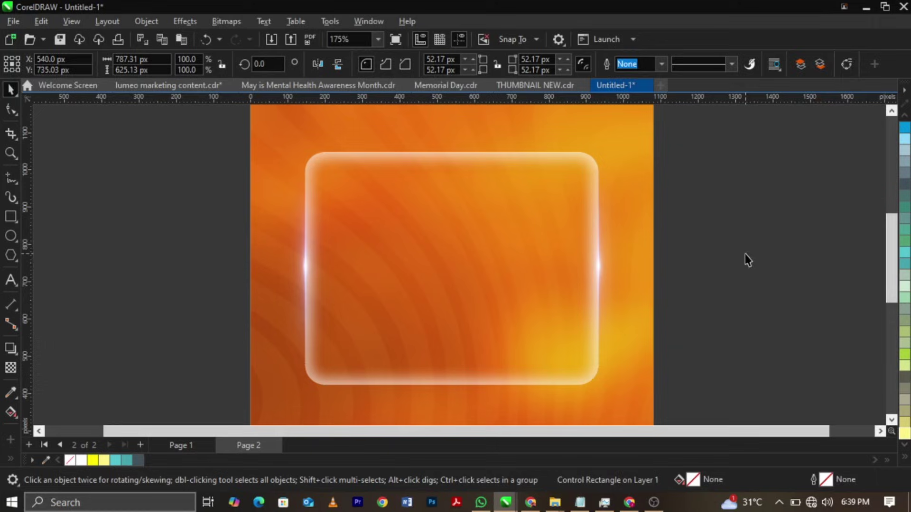
click(406, 246)
drag(451, 390, 462, 233)
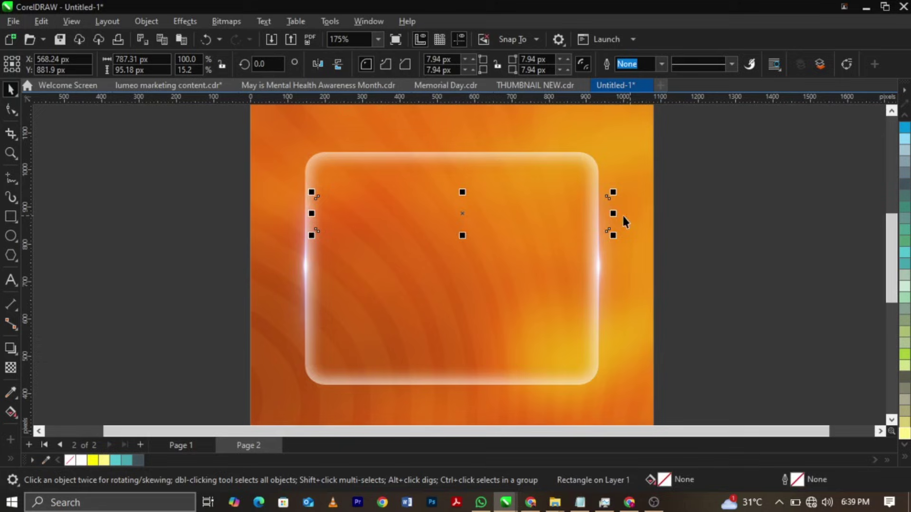
drag(614, 214, 526, 214)
drag(470, 206, 485, 191)
Round the strip's corners to 47.59 px and widen the pill to about 660 px
click(10, 108)
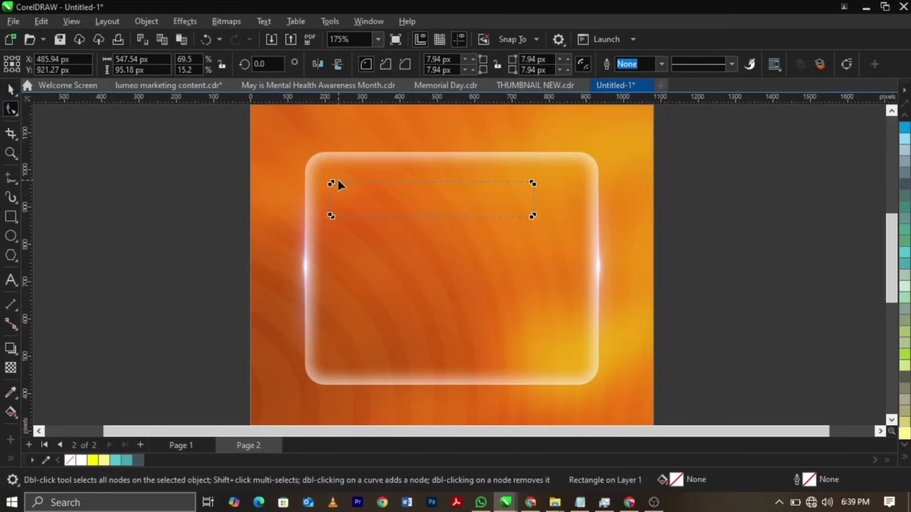
drag(335, 181, 484, 206)
key(space)
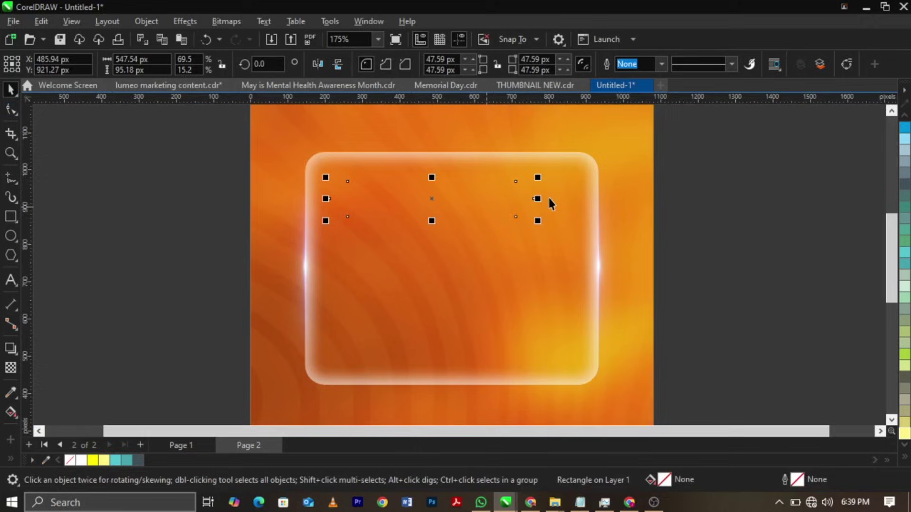
drag(538, 198, 582, 200)
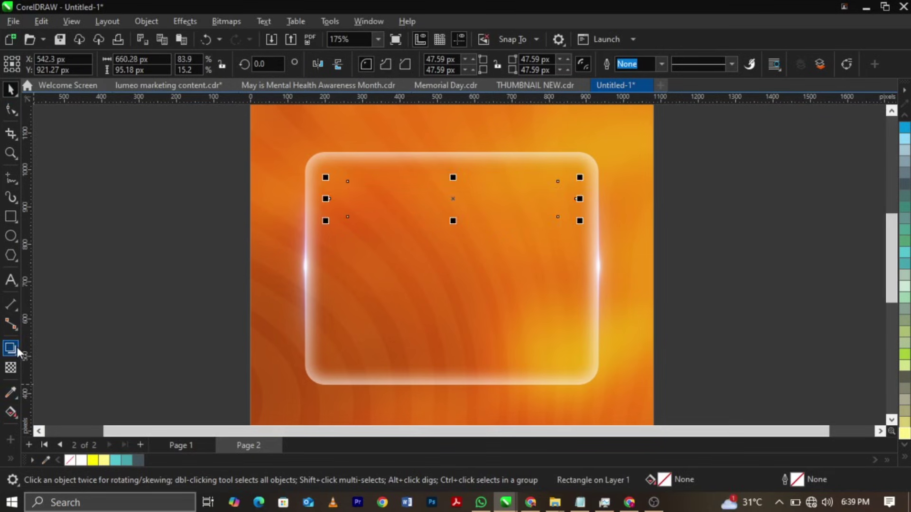
click(17, 347)
Give the pill strip the Inner Glow shadow preset at 74 opacity
click(40, 67)
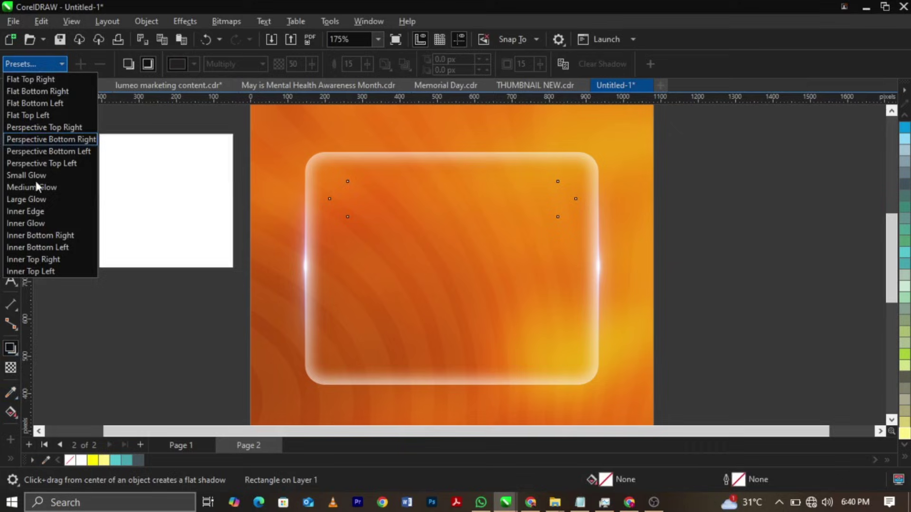
click(41, 212)
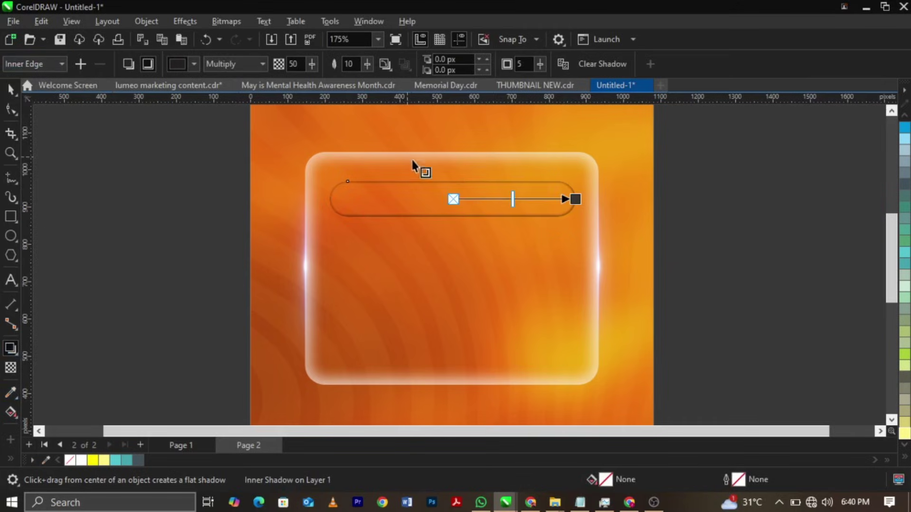
click(39, 68)
click(61, 223)
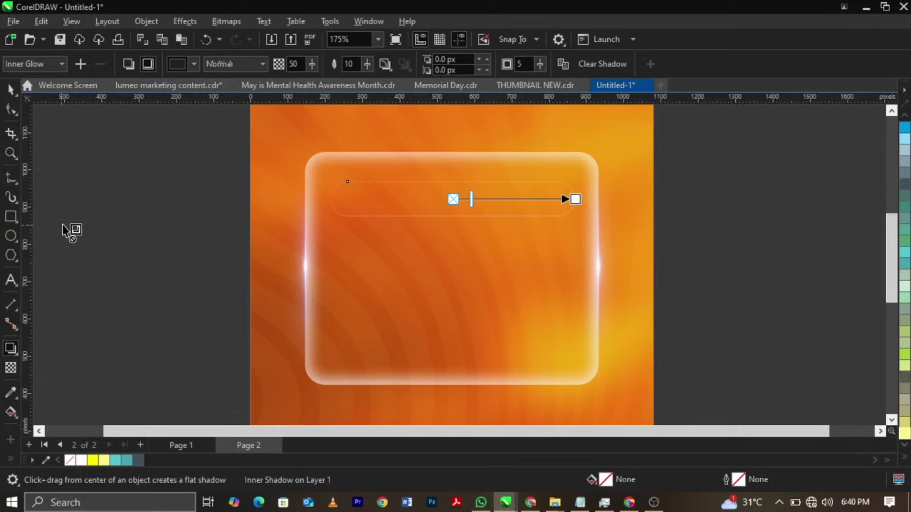
drag(510, 201, 536, 199)
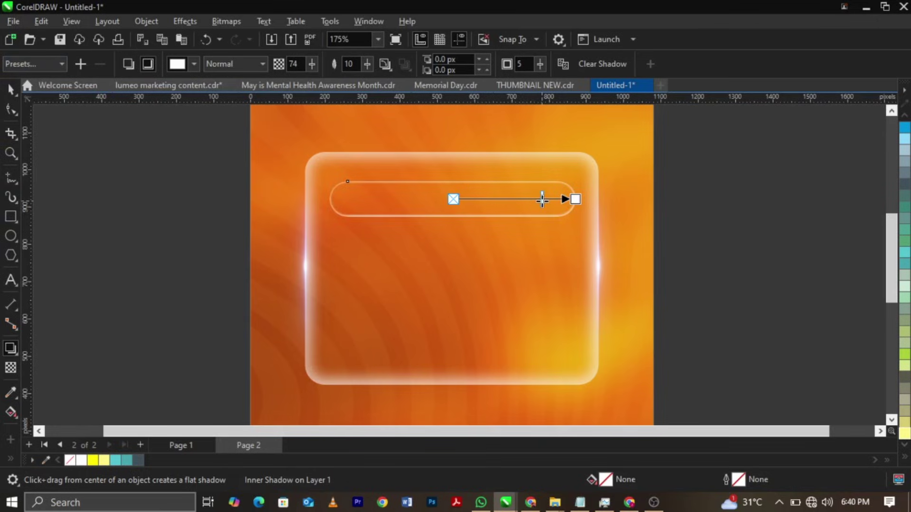
key(space)
Draw an orange-filled circle inside the top bar's rounded left end
key(z)
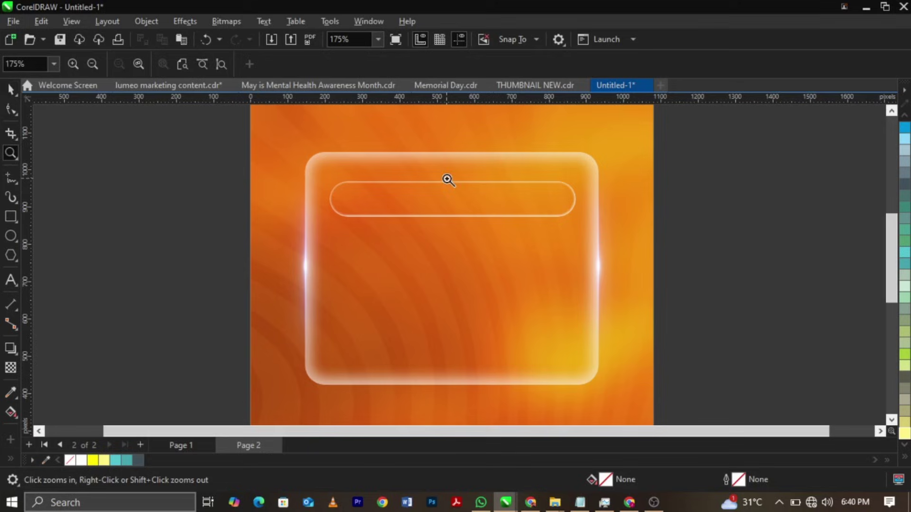
drag(286, 173, 504, 220)
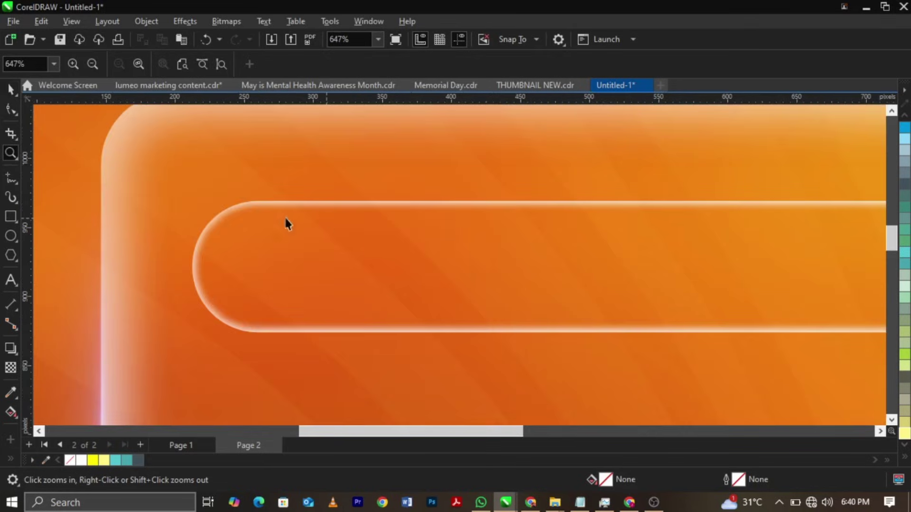
key(space)
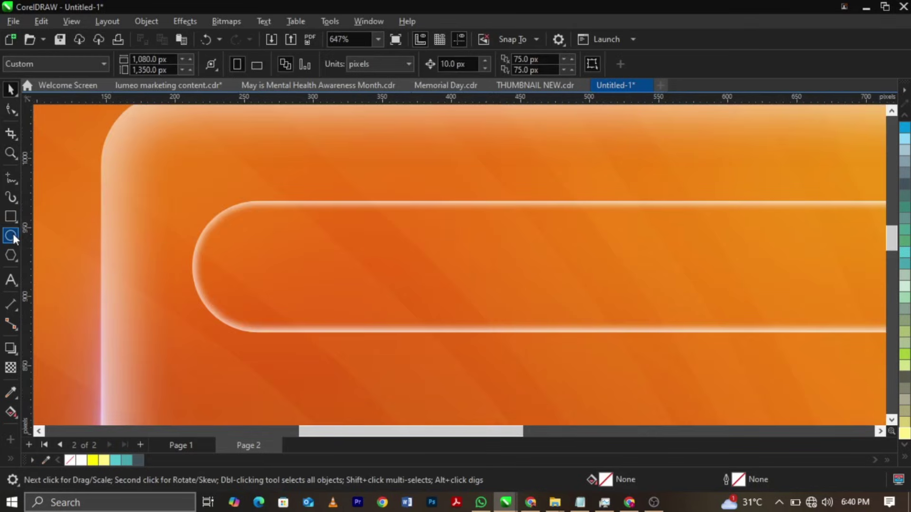
click(12, 235)
mouse_move(215, 223)
mouse_down()
mouse_move(337, 305)
mouse_move(284, 276)
mouse_up()
key(space)
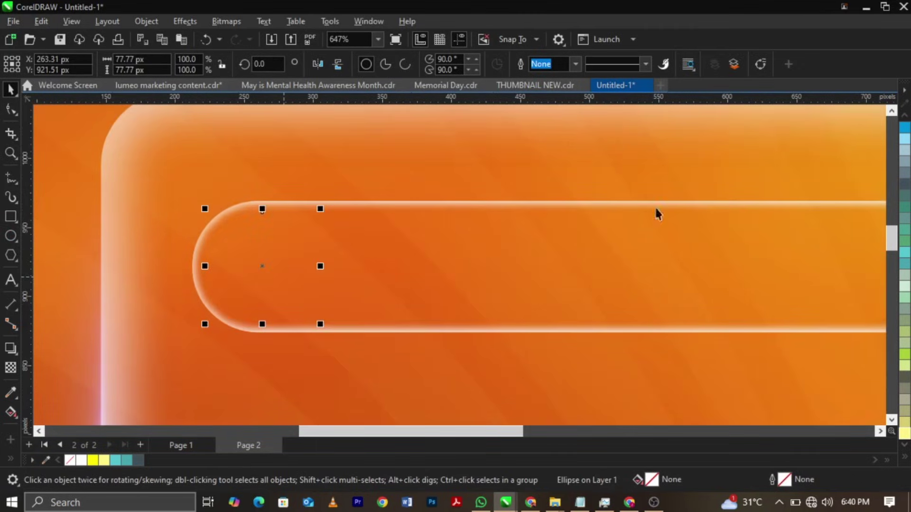
click(905, 458)
click(881, 127)
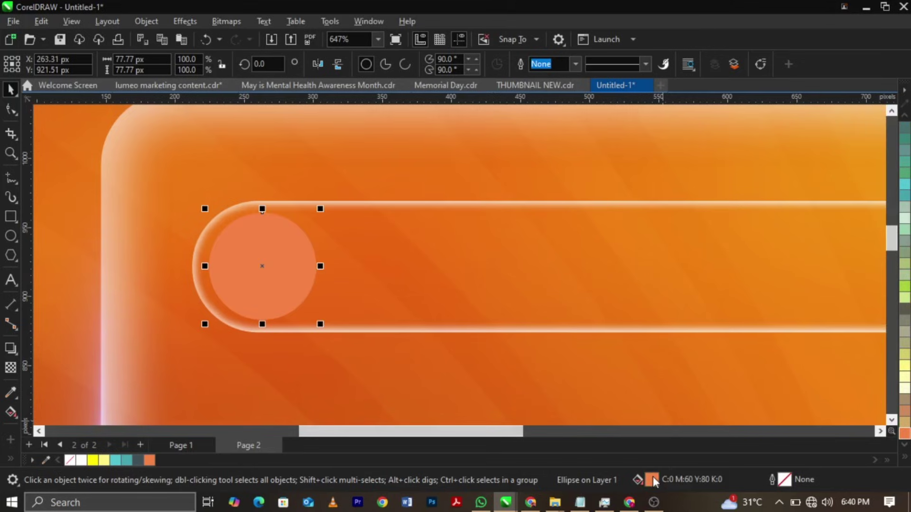
Change the circle's fill to a deep dark red in the Edit Fill dialog
key(shift+F11)
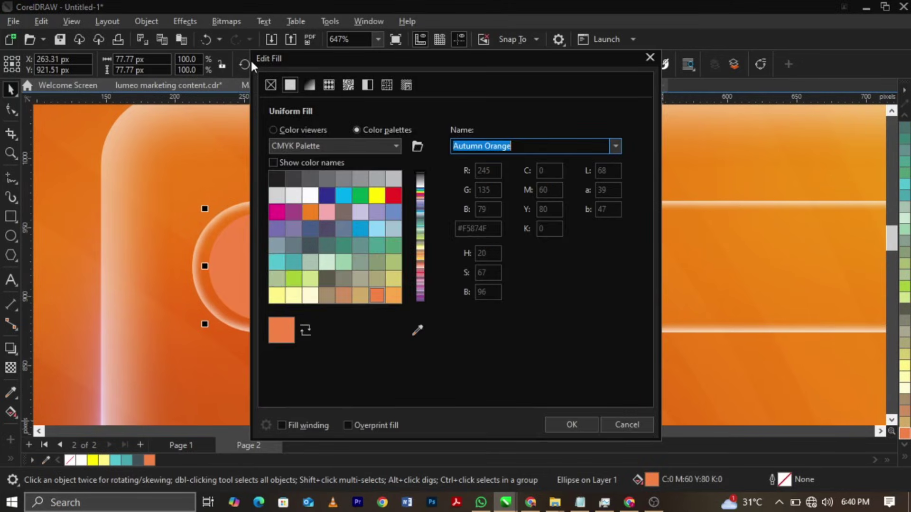
drag(251, 58, 459, 54)
click(465, 124)
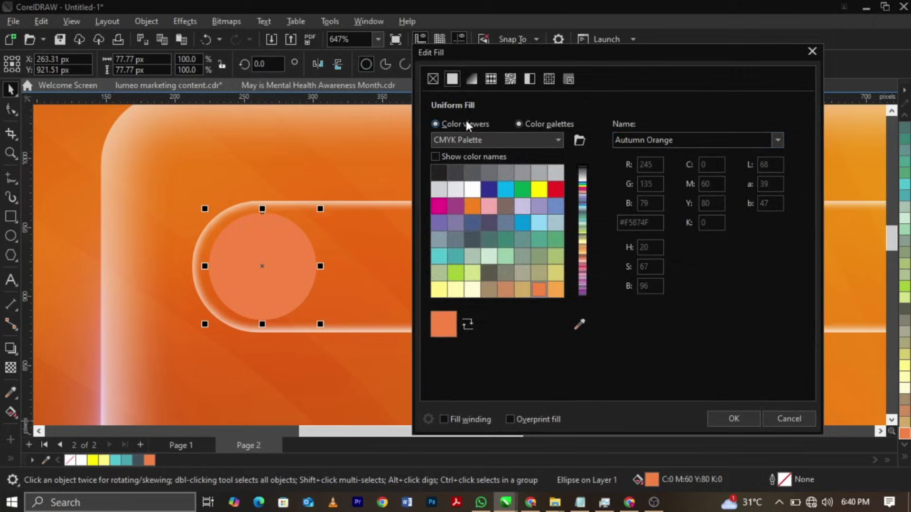
drag(574, 196, 579, 203)
drag(440, 318, 438, 317)
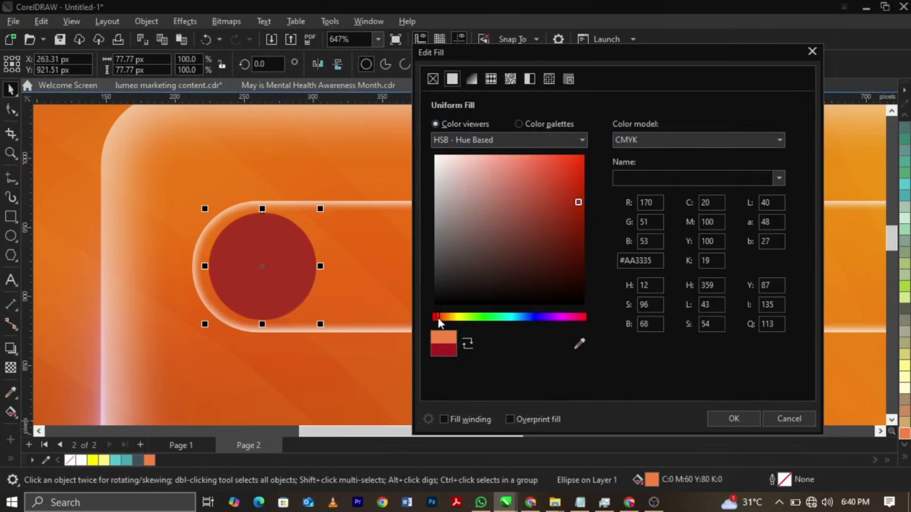
drag(583, 268, 570, 242)
click(730, 418)
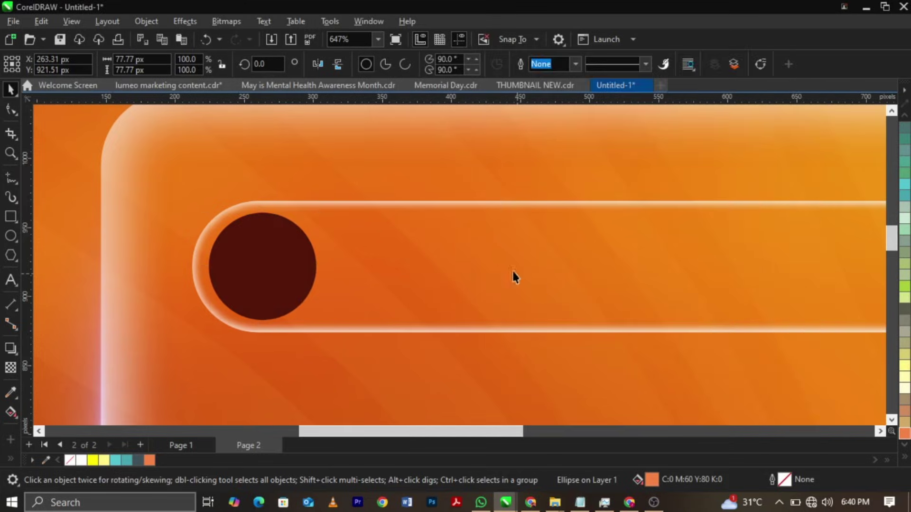
Select the bar with its circle and drag a copy below the first bar
key(F4)
drag(738, 138, 304, 264)
drag(422, 209, 421, 247)
Repeat the duplicate to complete the fourth pill bar
key(ctrl+r)
key(ctrl+r)
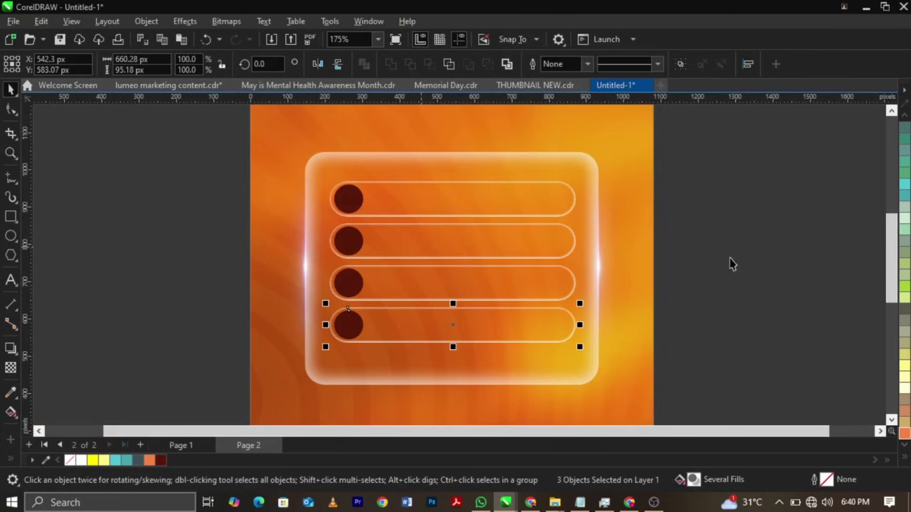
click(741, 265)
click(10, 279)
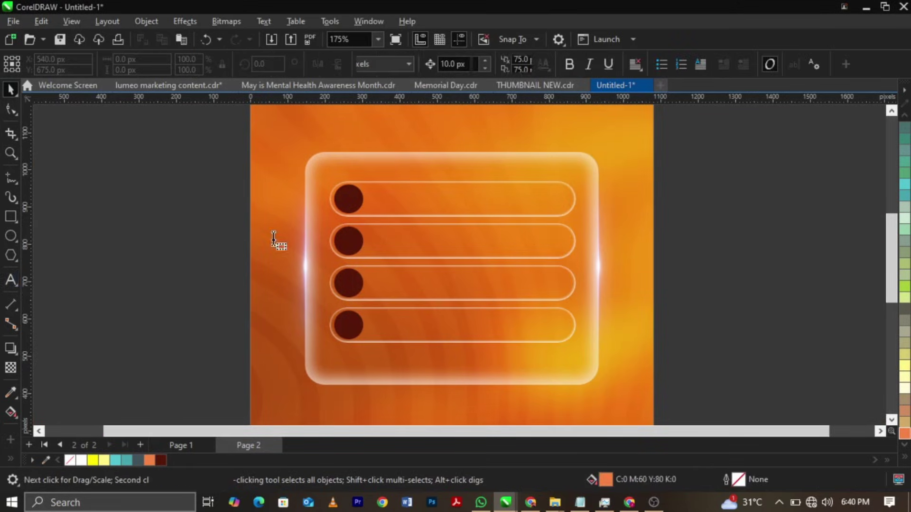
click(372, 209)
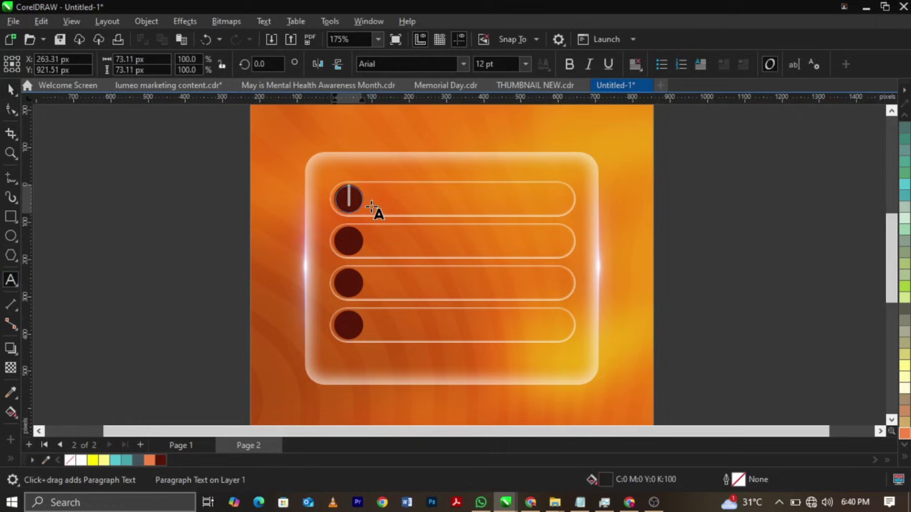
key(ctrl+space)
key(Escape)
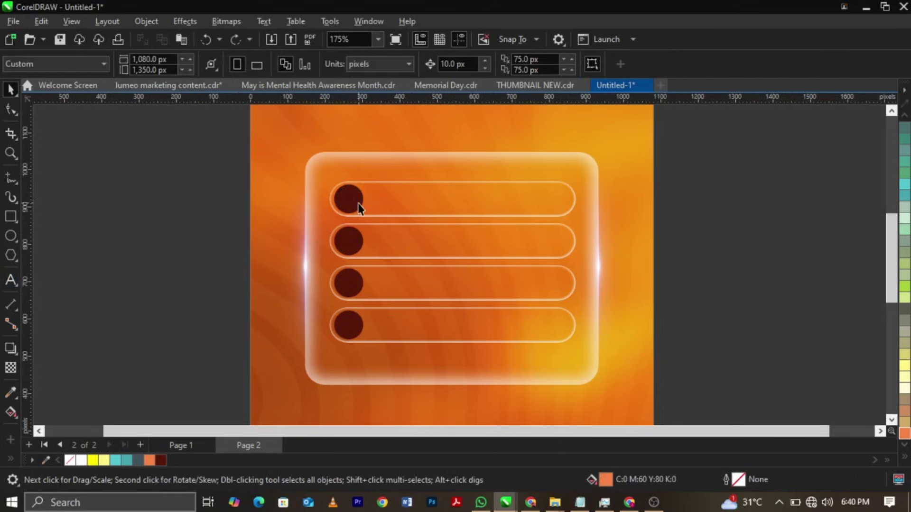
Type a white letter 'A' and scale it to fit inside the first circle
click(17, 280)
click(184, 245)
text(A)
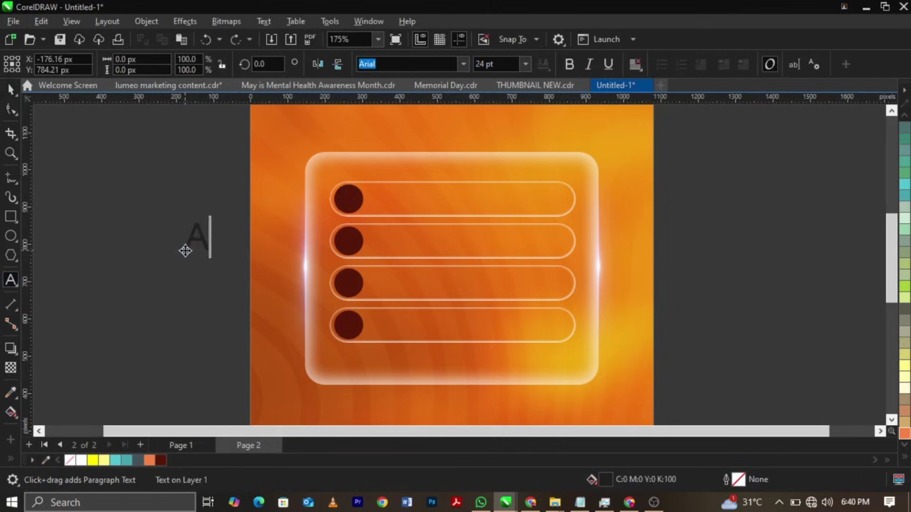
key(ctrl+space)
drag(204, 247, 353, 210)
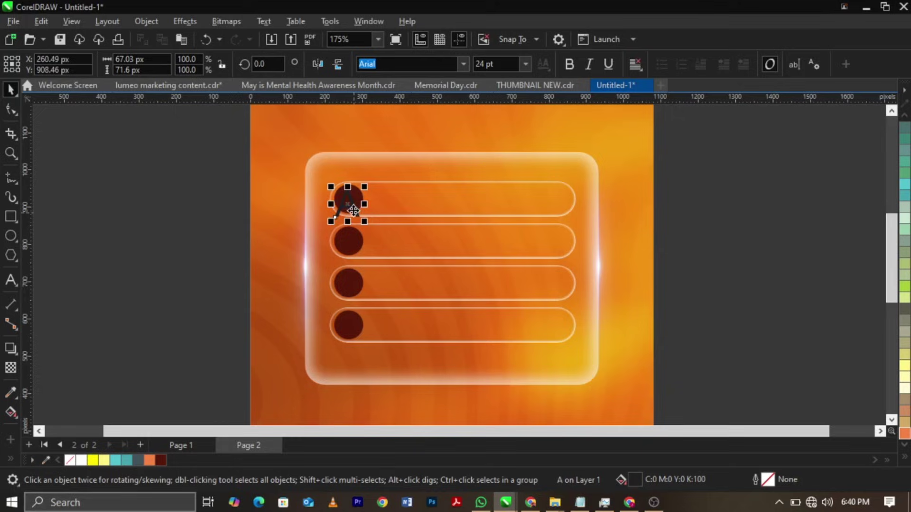
click(82, 461)
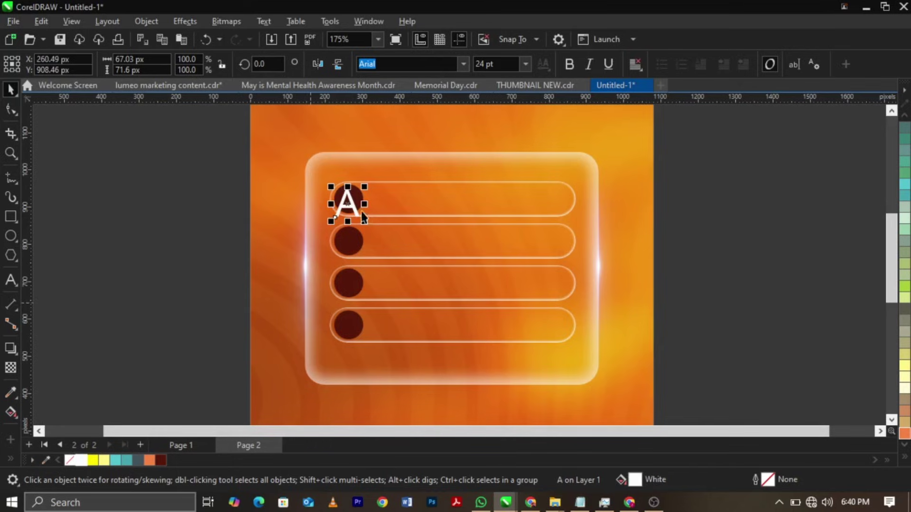
scroll(375, 196, up, 2)
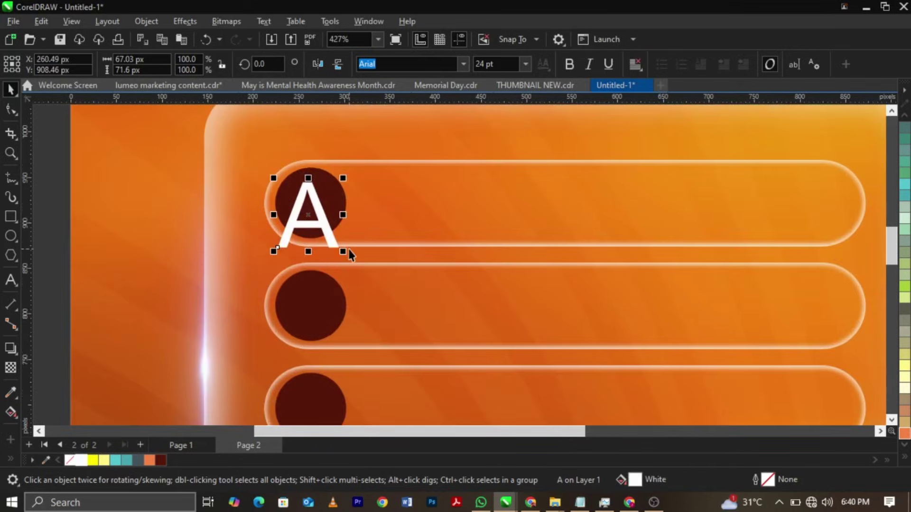
drag(346, 253, 325, 236)
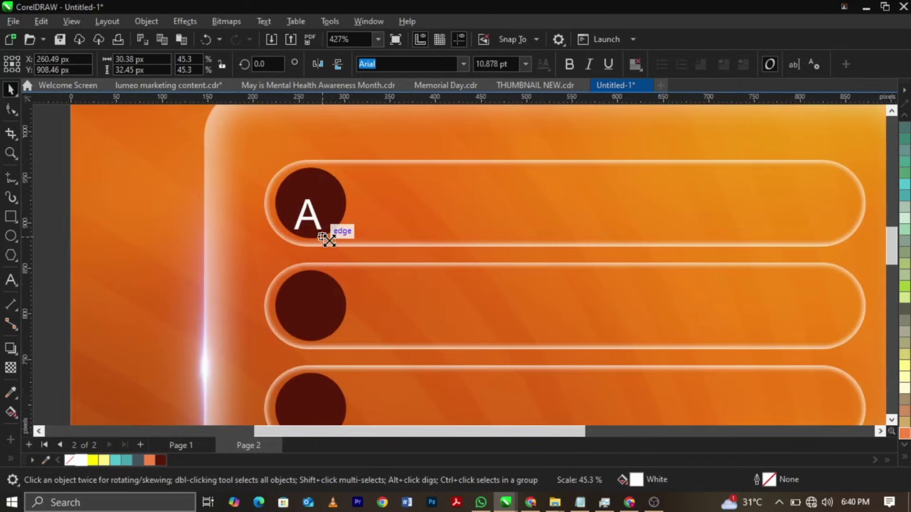
shift+click(338, 206)
scroll(336, 204, down, 2)
click(250, 223)
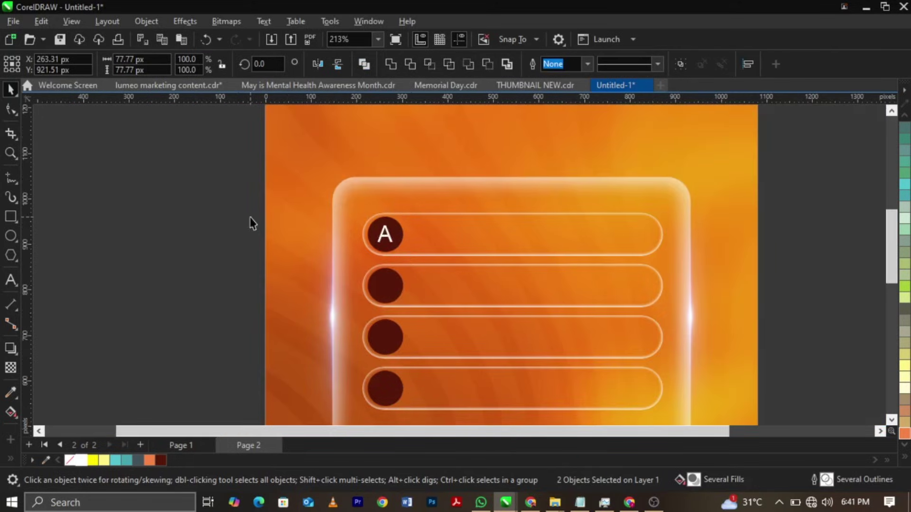
Copy the A onto the second circle and change it to 'B'
drag(391, 241, 388, 292)
double_click(388, 290)
double_click(389, 288)
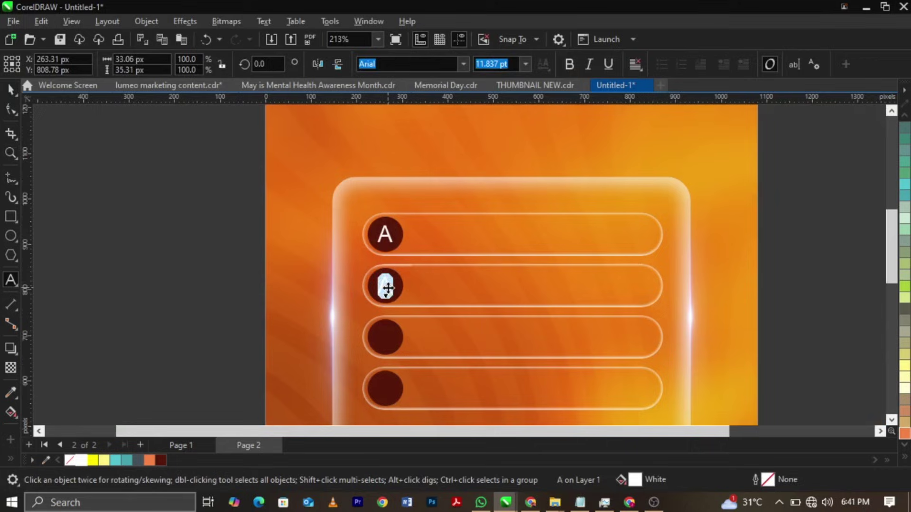
text(B)
key(ctrl+space)
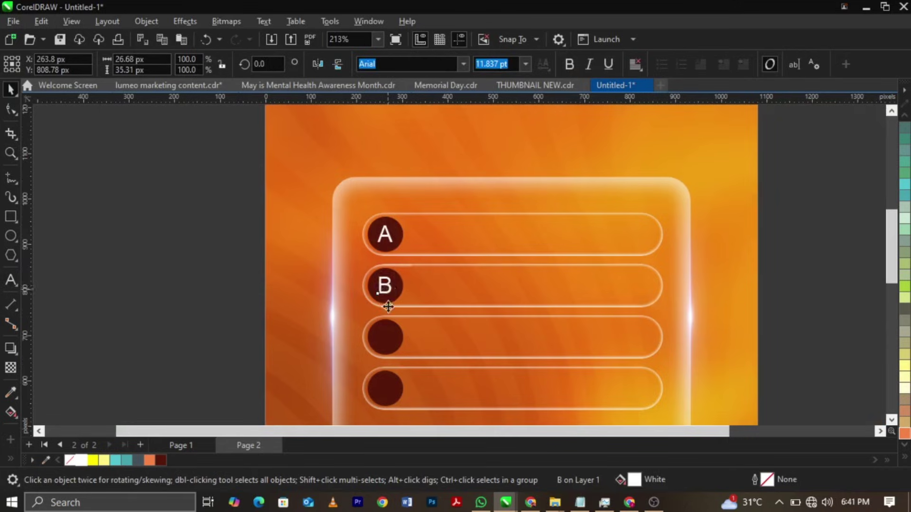
Copy the letter onto the third circle, center it there, and change it to 'C'
drag(385, 287, 388, 320)
shift+click(386, 339)
key(c)
key(e)
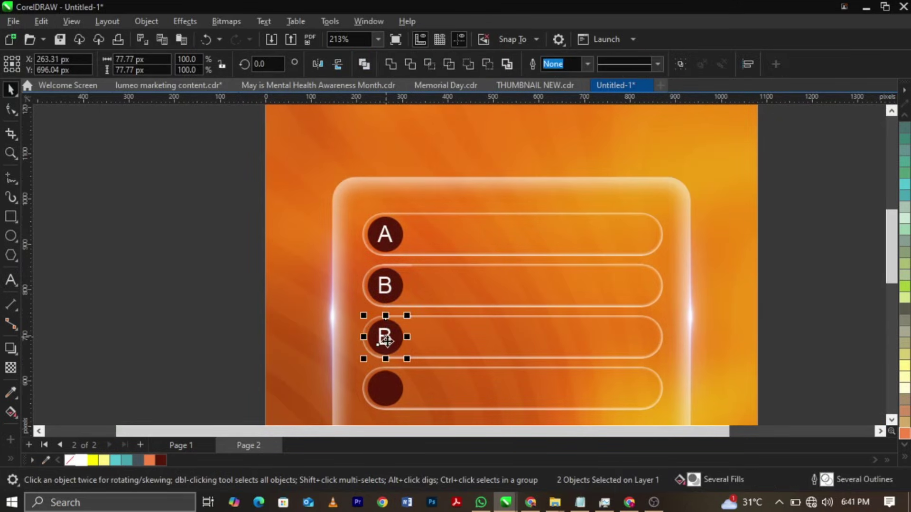
click(387, 338)
double_click(387, 336)
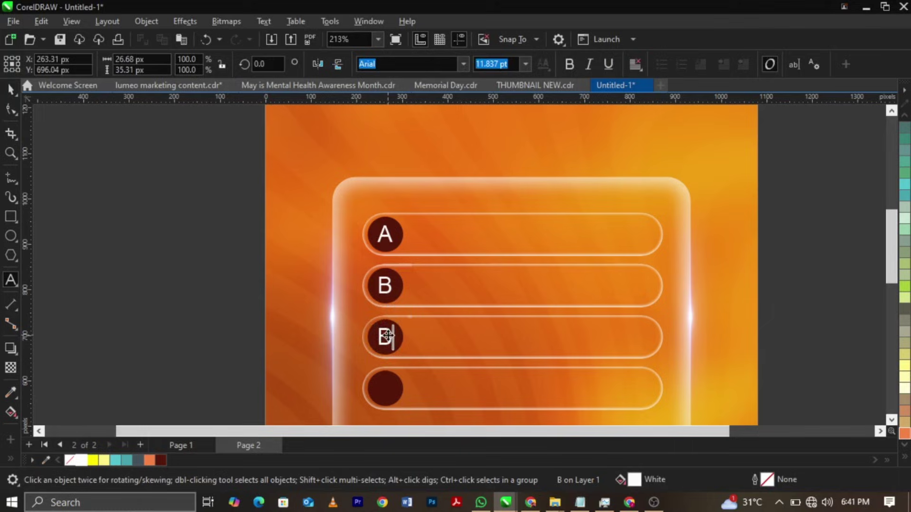
double_click(387, 337)
text(C)
key(ctrl+space)
Copy the letter onto the fourth circle and change it to 'D'
drag(386, 336, 386, 383)
double_click(386, 385)
double_click(387, 385)
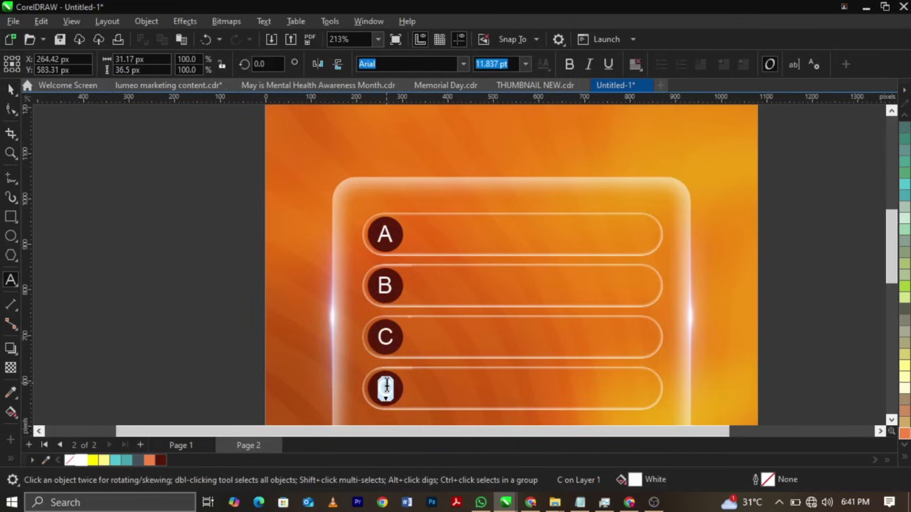
text(D)
key(ctrl+space)
click(203, 328)
key(shift+F4)
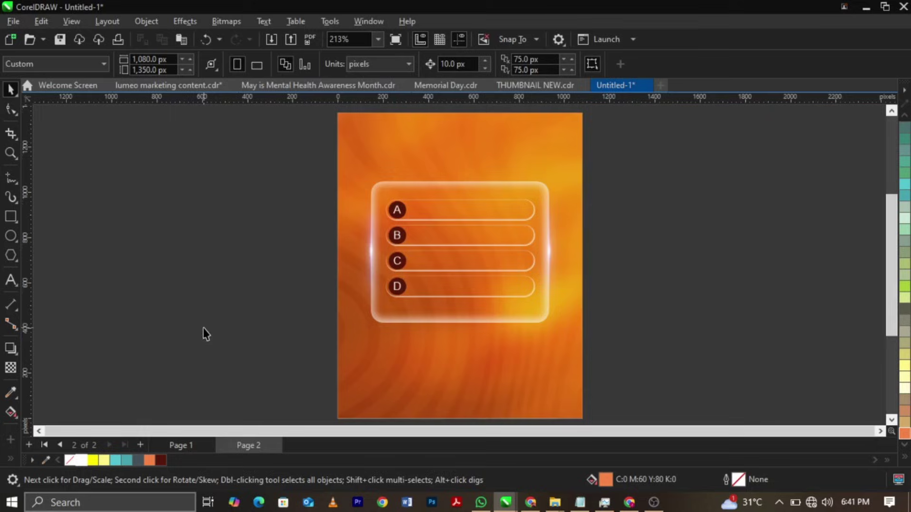
Select all panel objects, nudge them down, and scale them up to about 106%
key(z)
drag(271, 140, 640, 342)
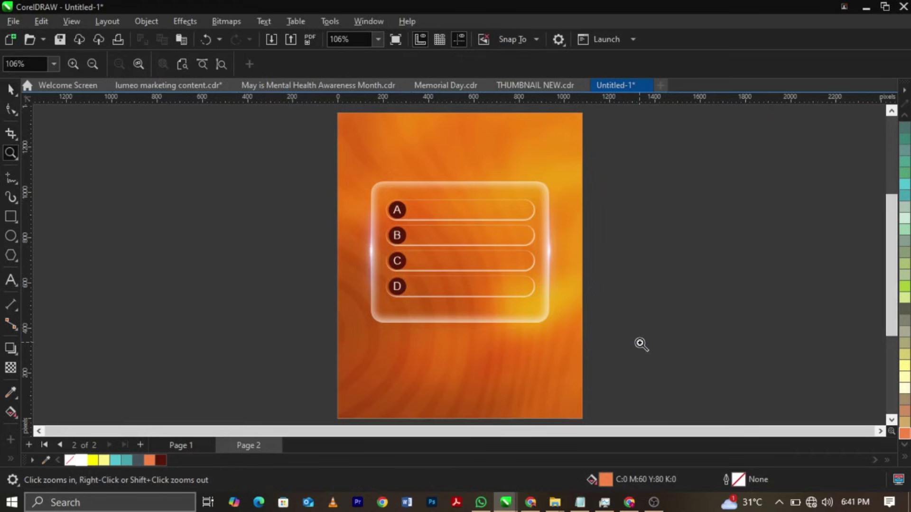
key(ctrl+space)
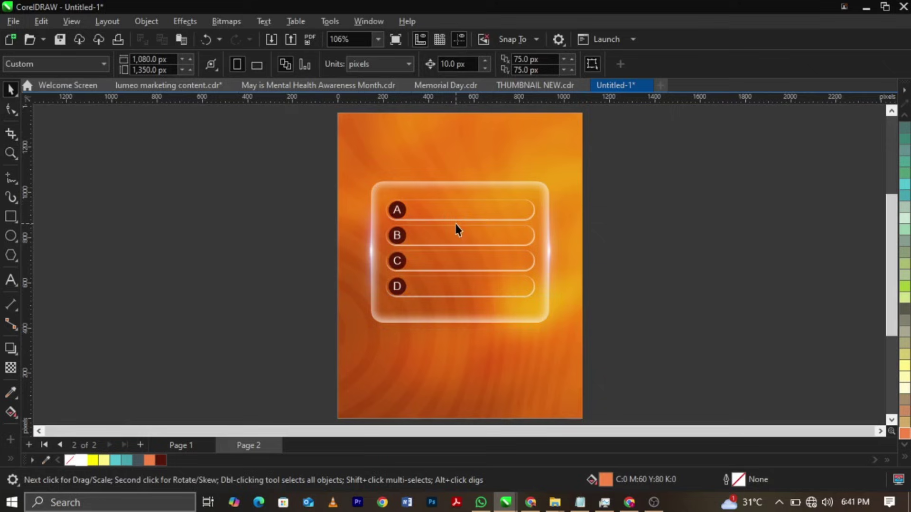
drag(670, 126, 174, 418)
drag(490, 294, 496, 315)
drag(575, 198, 582, 190)
click(679, 200)
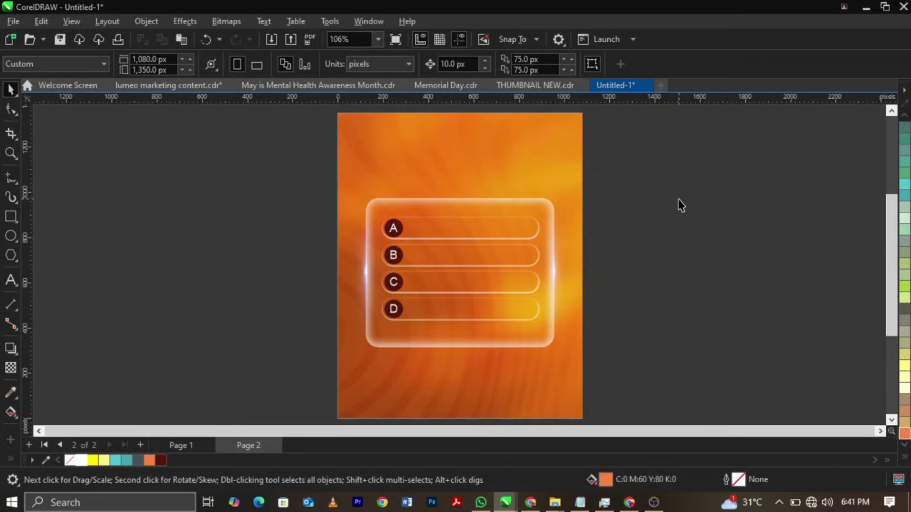